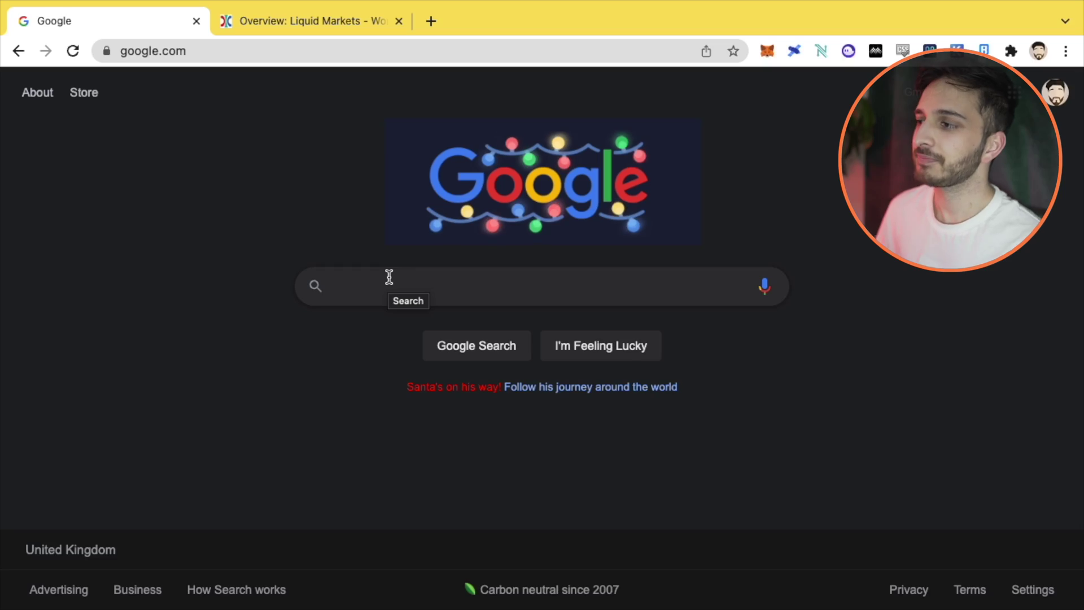
# Step: Search Google for 'wormhole bridge' using the suggestion offered after typing 'worm'
pyautogui.click(390, 276)
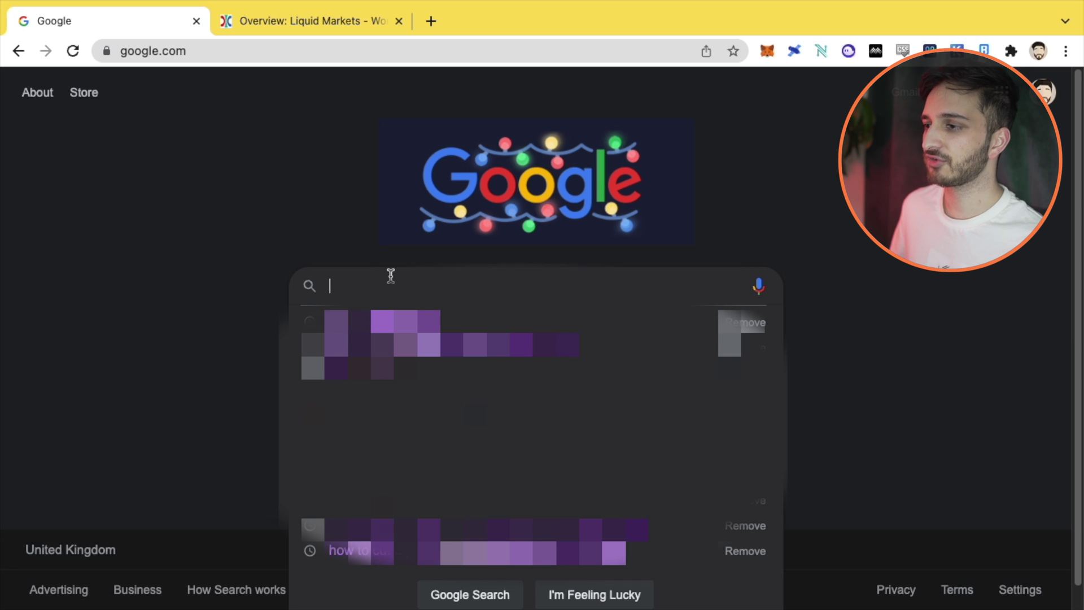
pyautogui.press('Escape')
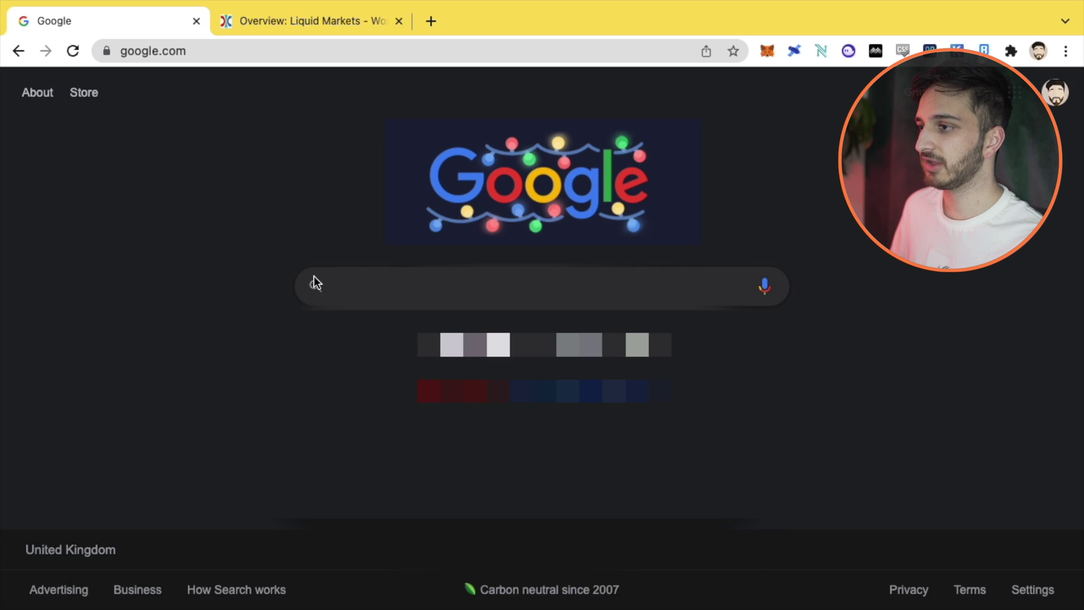
pyautogui.click(332, 277)
pyautogui.write('worm')
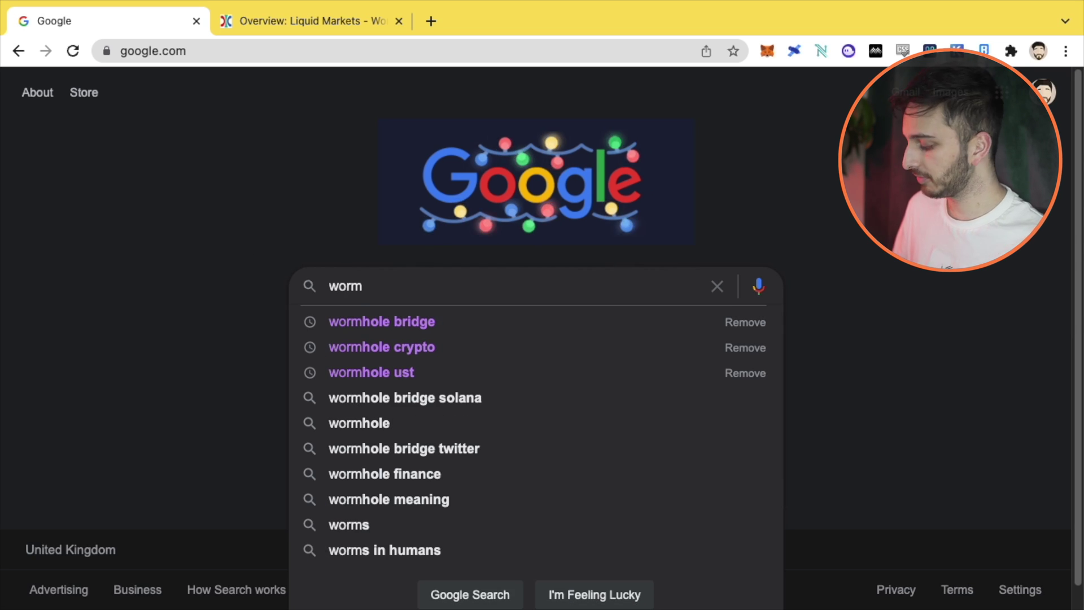
pyautogui.press('Down')
pyautogui.press('Return')
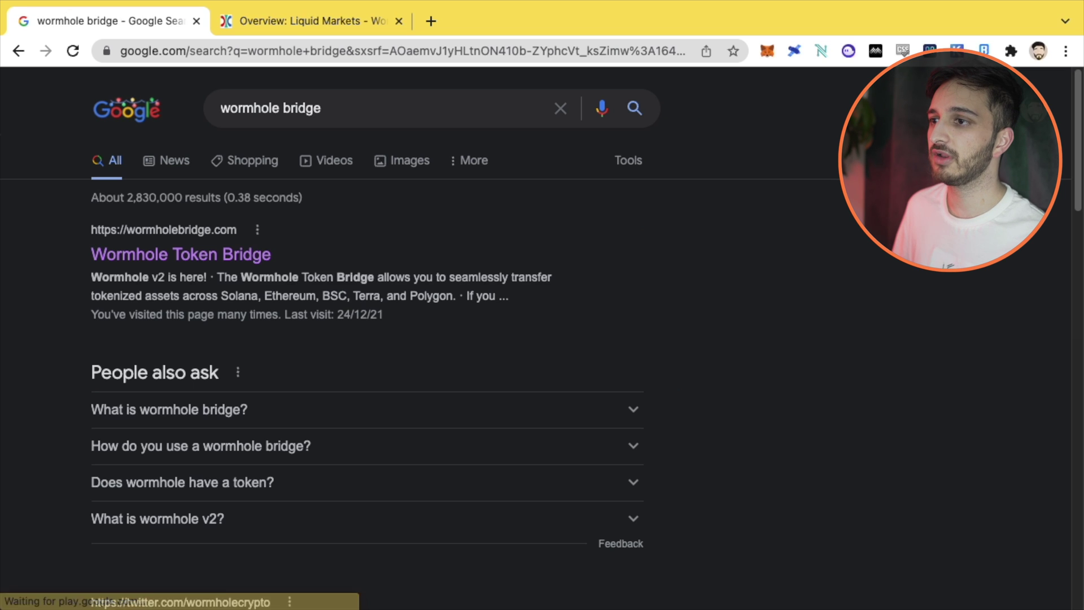
# Step: Open wormholebridge.com from the results and look over its landing page
pyautogui.click(146, 254)
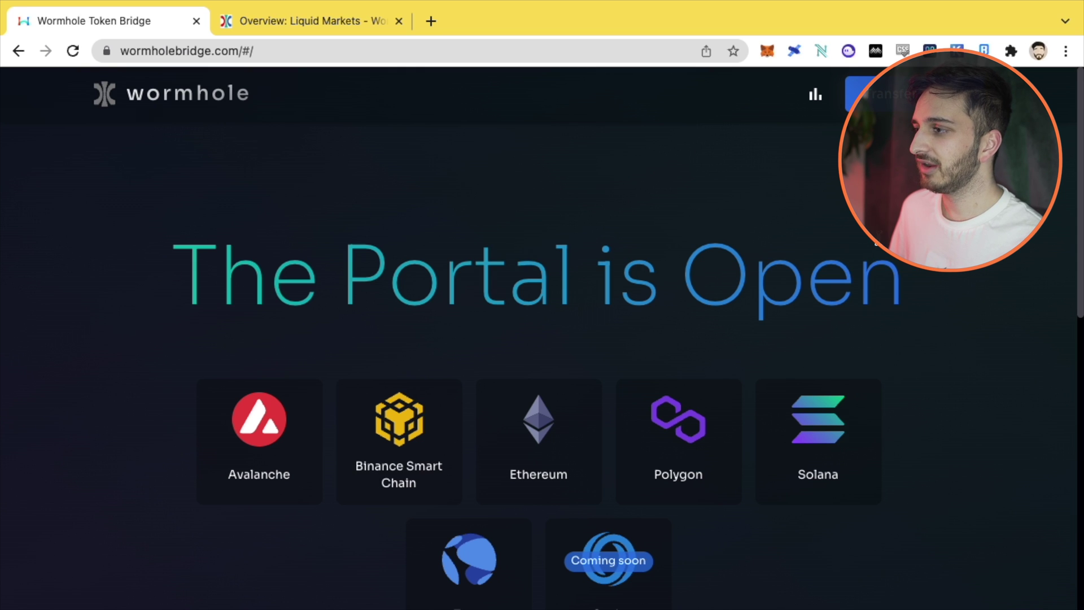
pyautogui.scroll(-2, 164, 373)
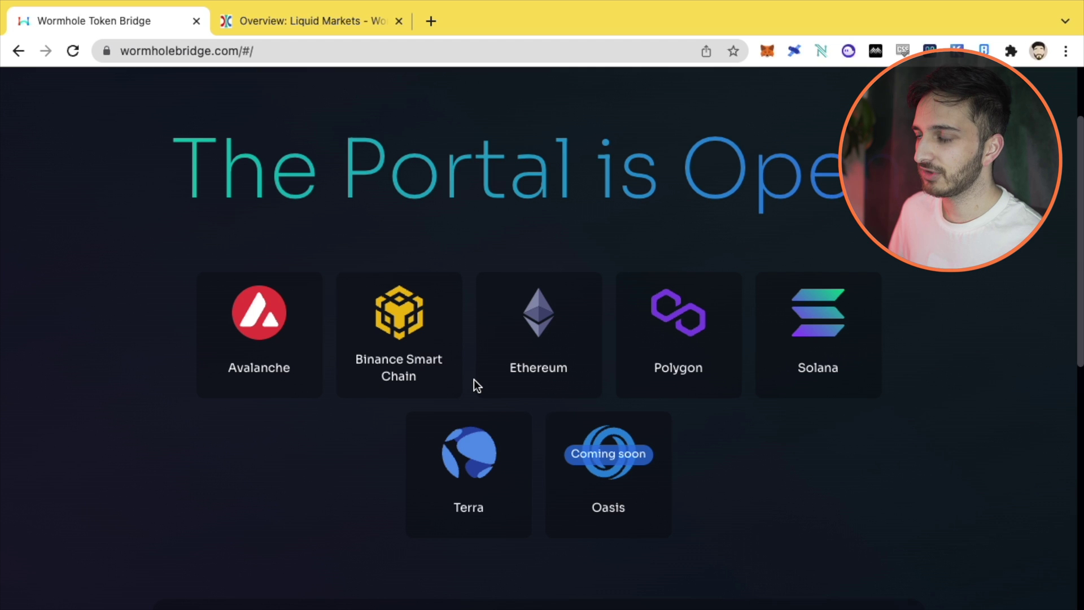
pyautogui.scroll(2, 473, 380)
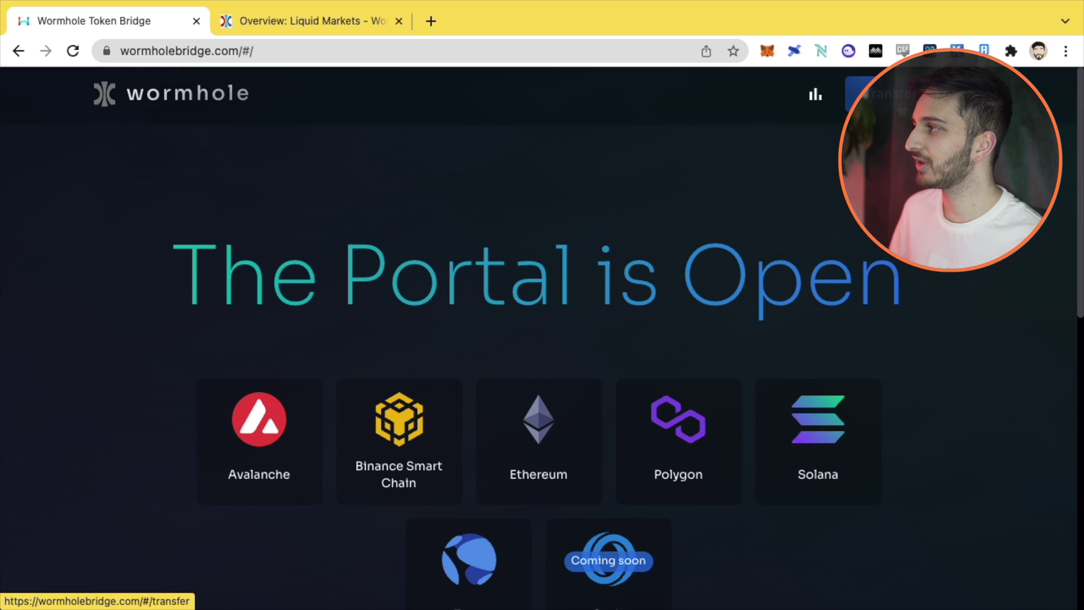
pyautogui.click(884, 94)
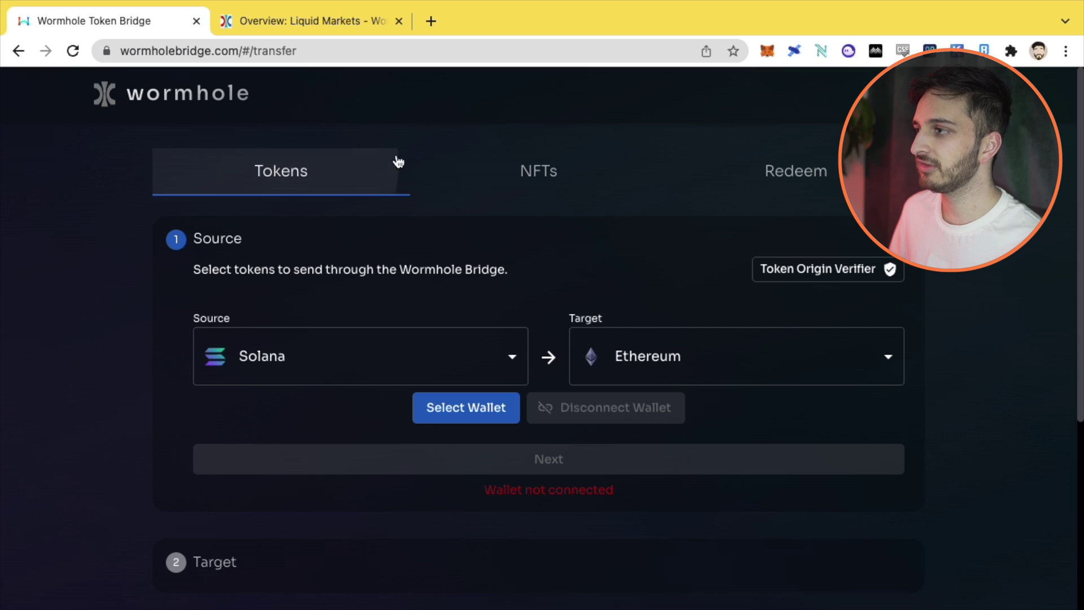
pyautogui.click(517, 172)
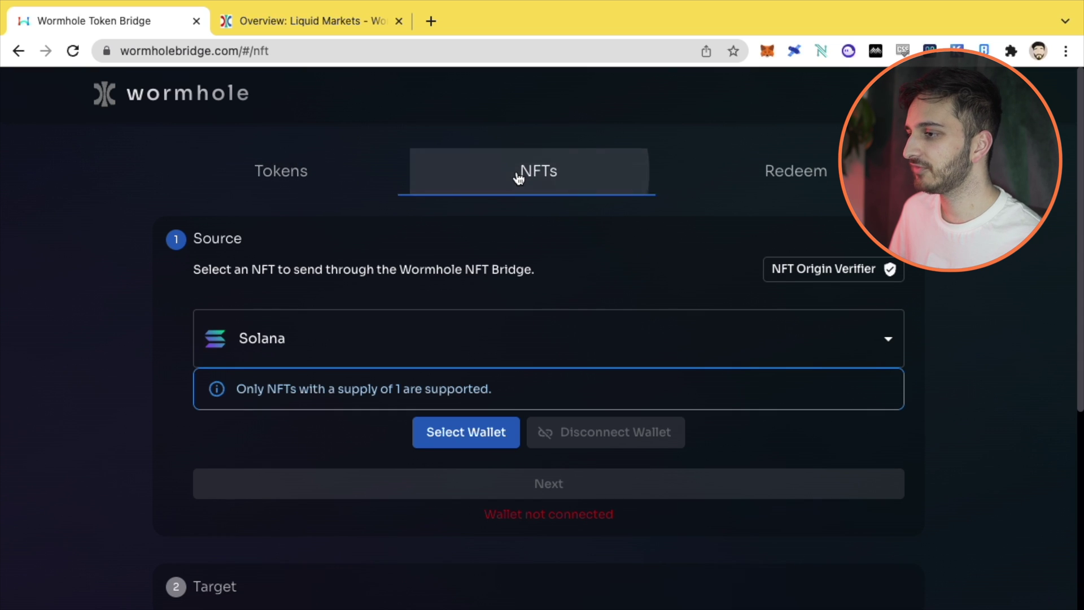
pyautogui.click(794, 171)
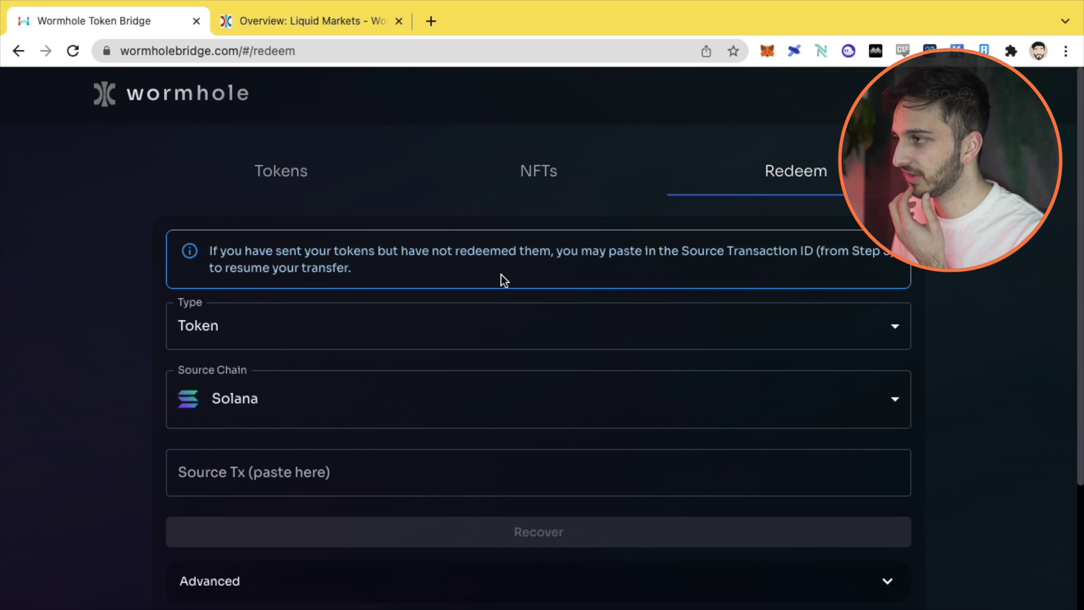
pyautogui.click(560, 180)
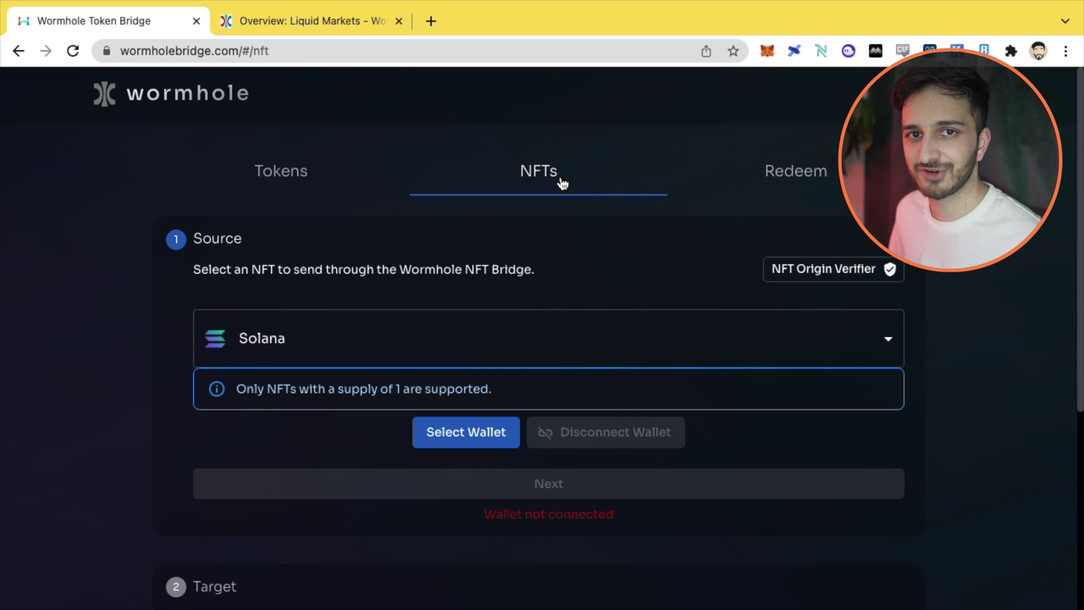
pyautogui.click(285, 177)
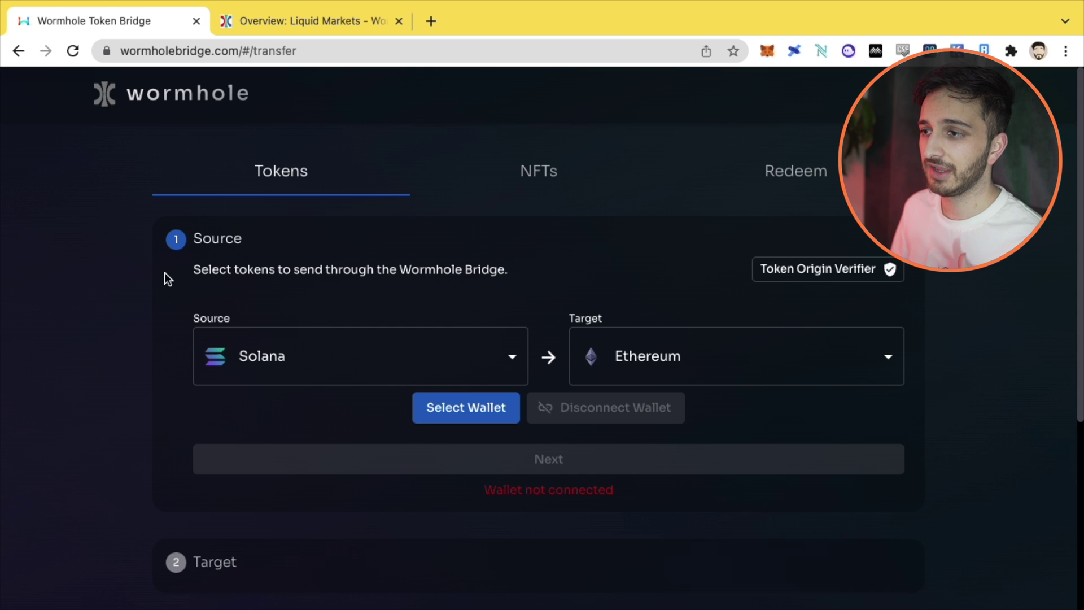
# Step: Select Terra as the source chain, leaving Ethereum as the target
pyautogui.scroll(-4, 180, 290)
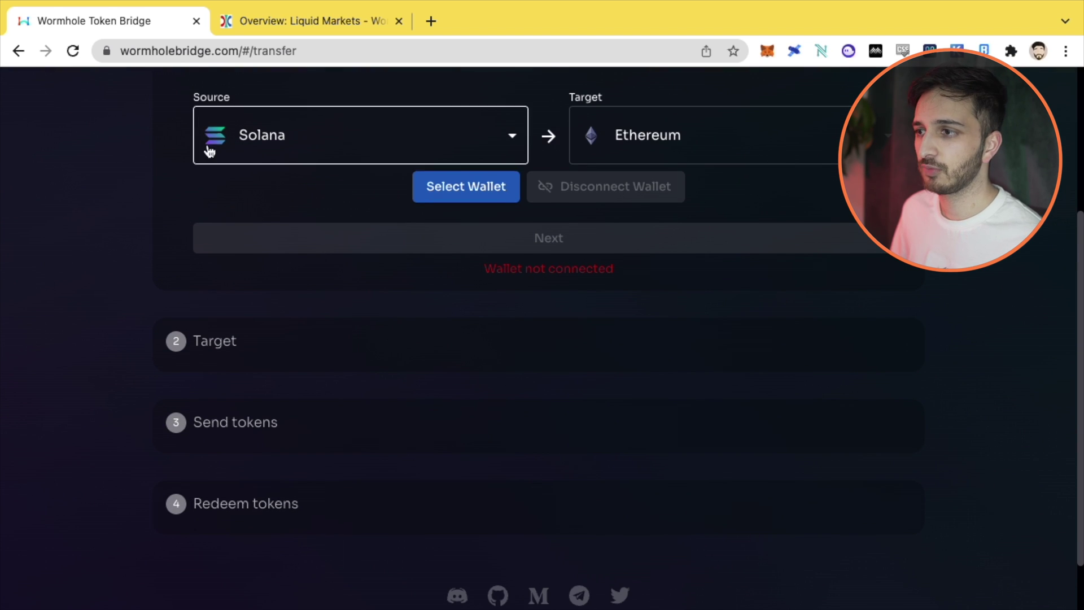
pyautogui.scroll(4, 232, 448)
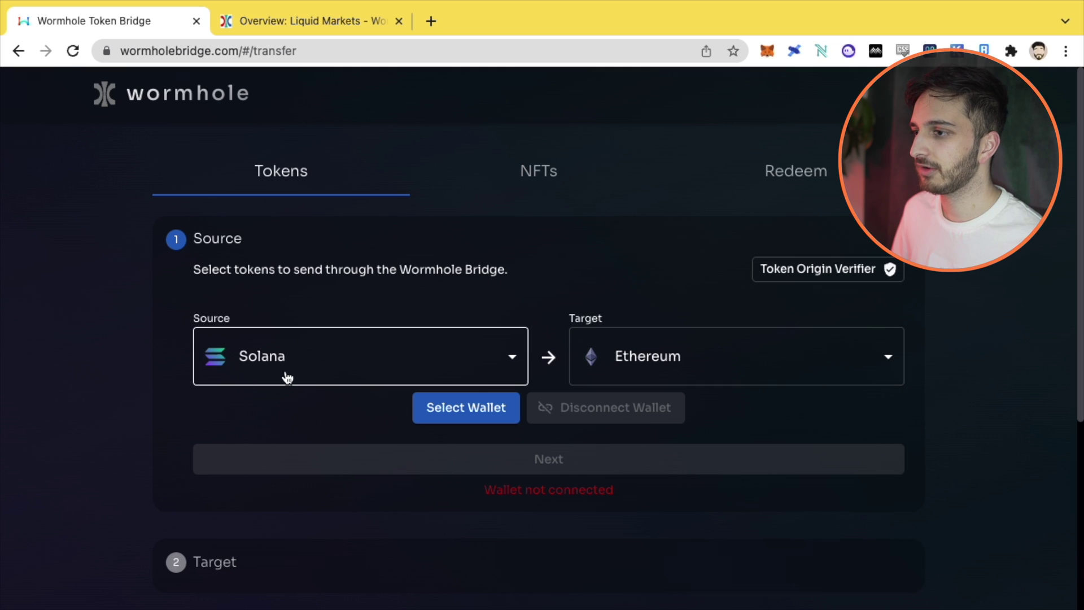
pyautogui.click(299, 356)
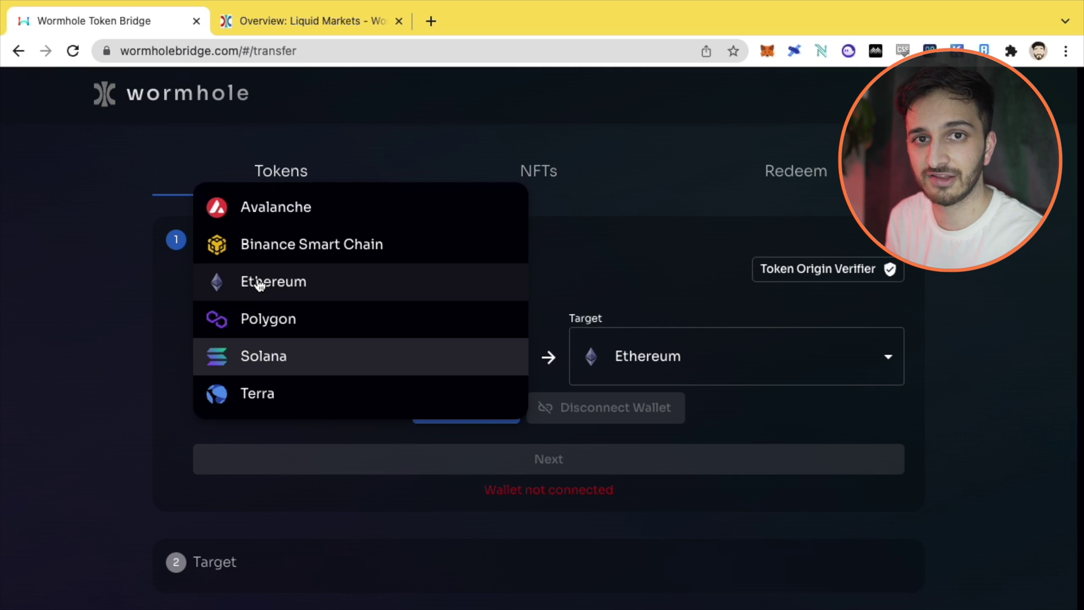
pyautogui.click(717, 346)
pyautogui.click(733, 374)
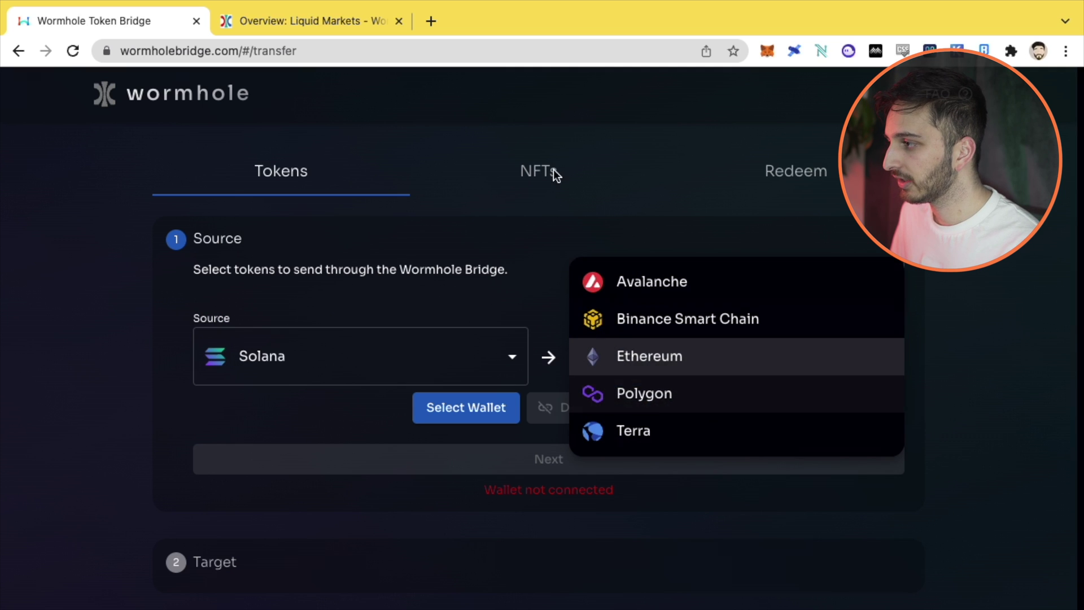
pyautogui.click(279, 354)
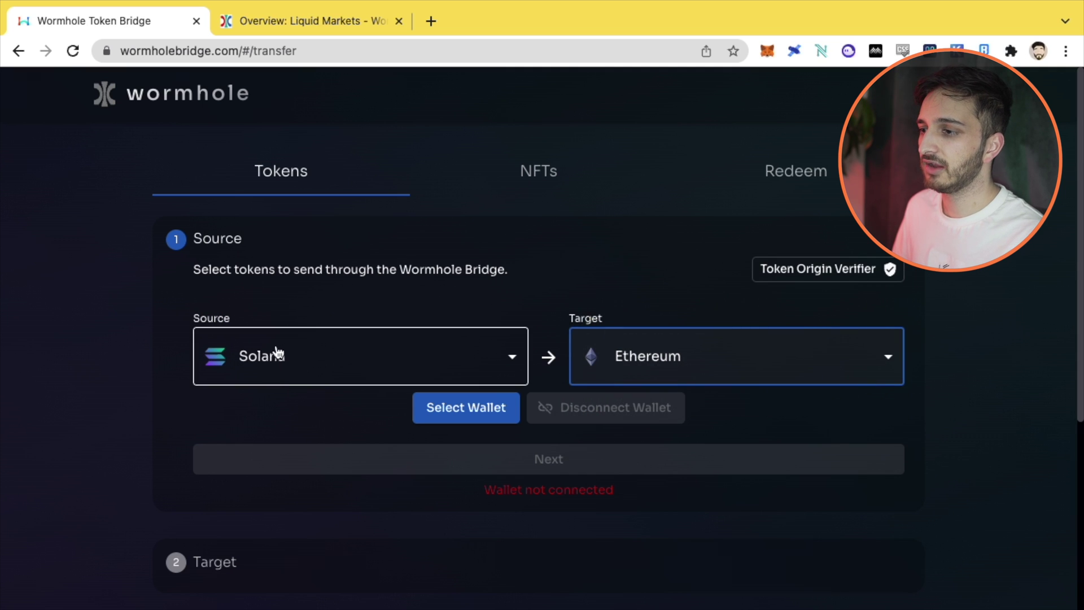
pyautogui.click(269, 372)
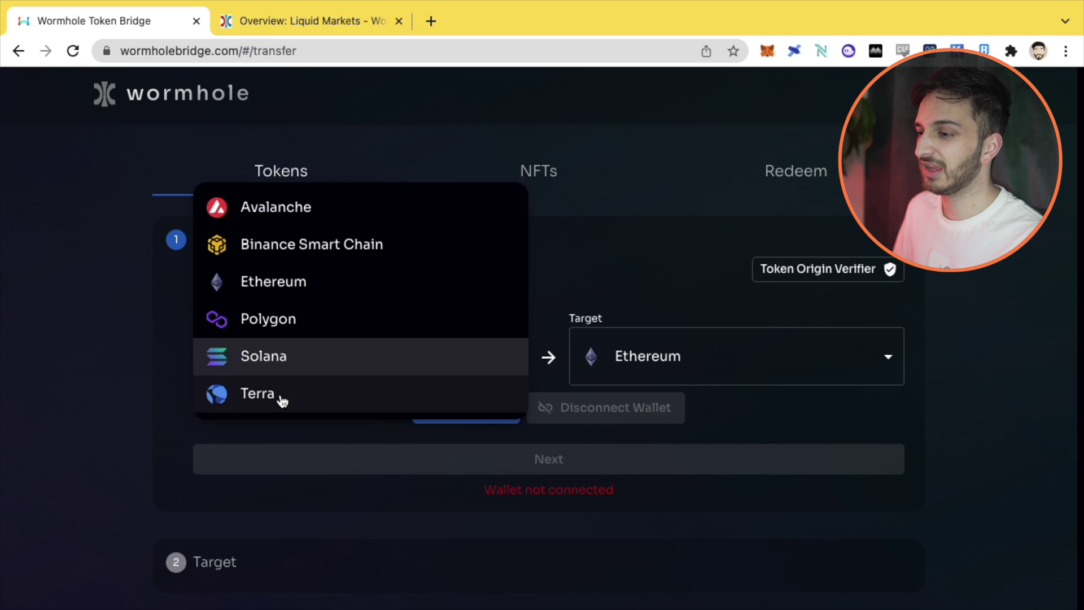
pyautogui.click(283, 399)
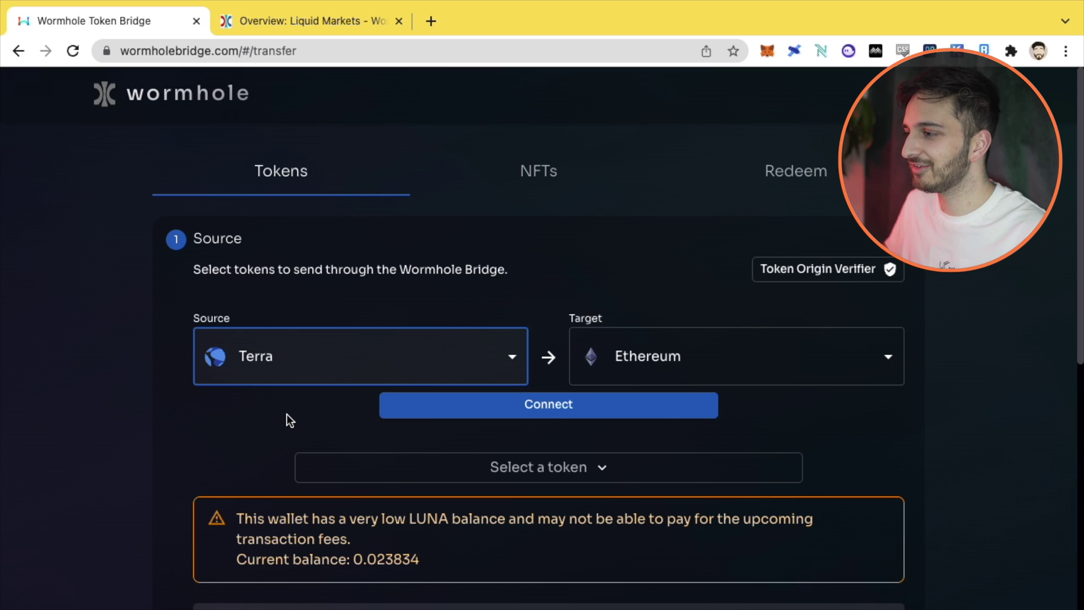
# Step: Set Polygon as the target chain and connect the Terra Station wallet
pyautogui.click(832, 341)
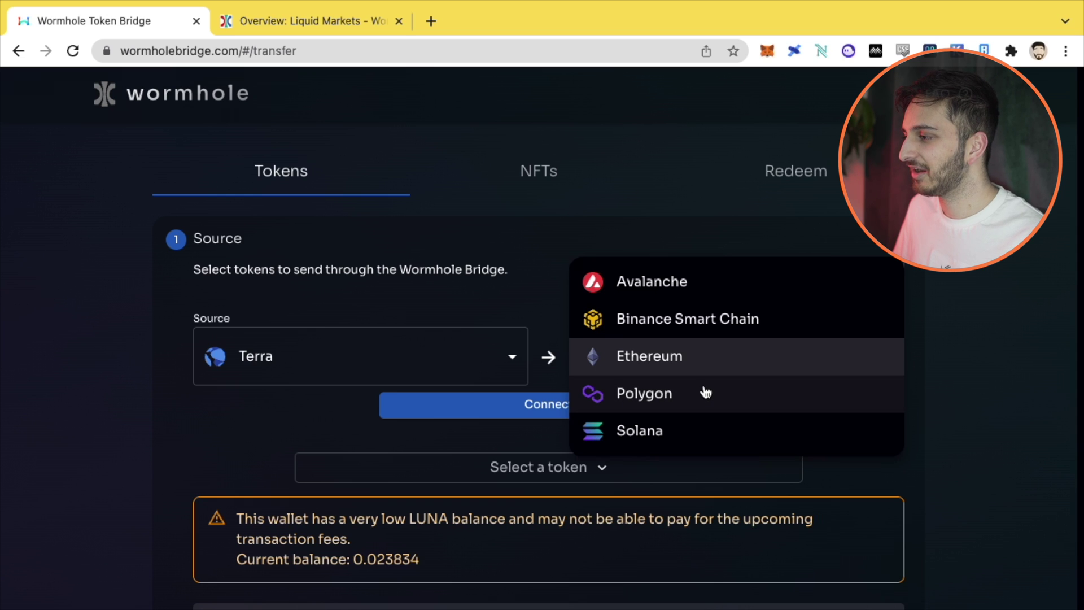
pyautogui.click(715, 404)
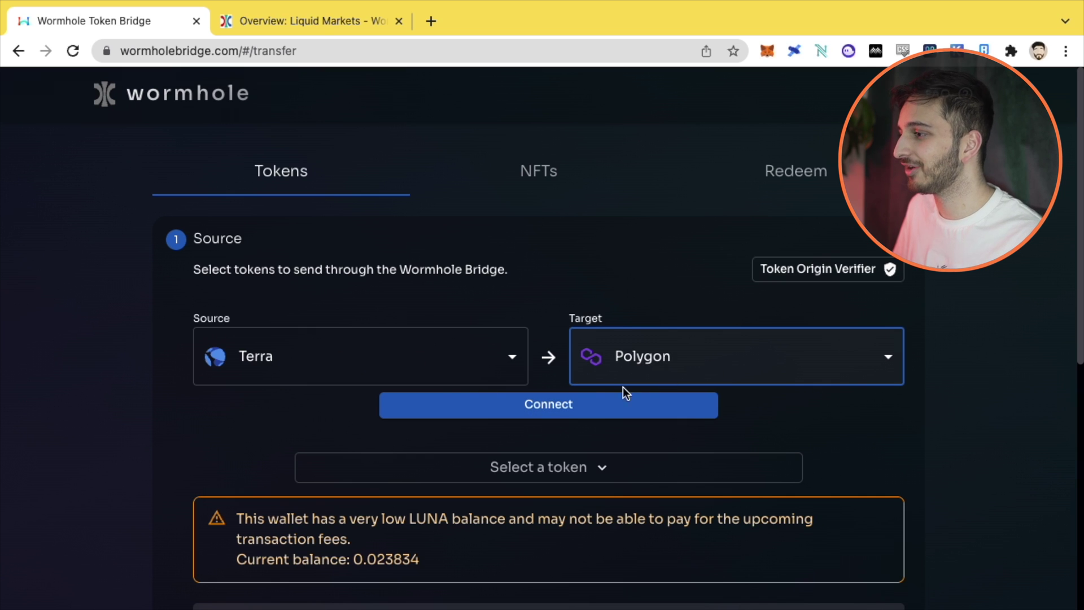
pyautogui.click(601, 406)
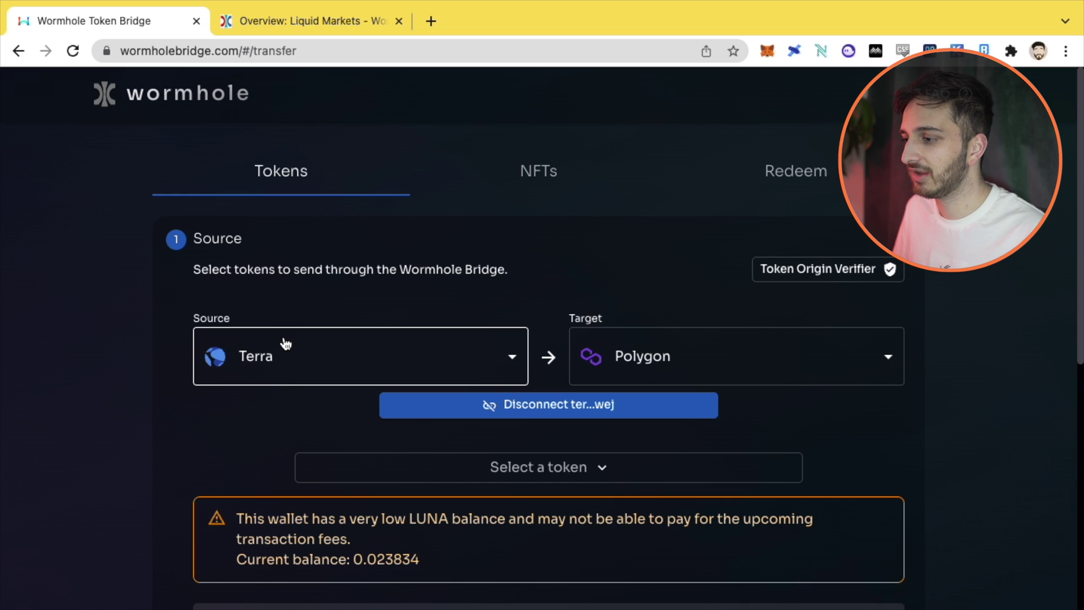
pyautogui.scroll(-1, 238, 445)
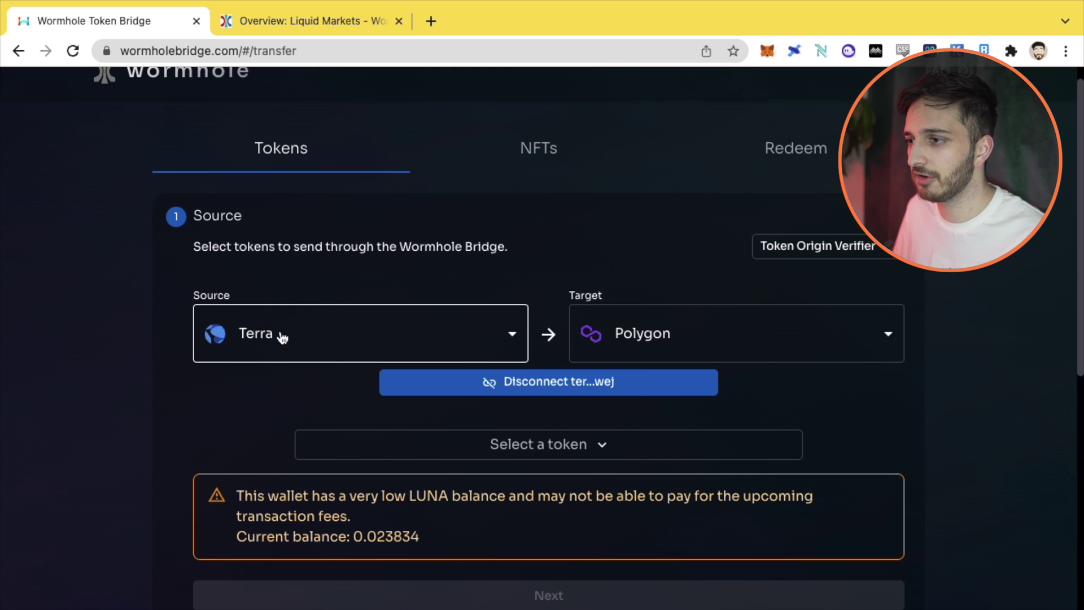
# Step: Choose UST as the token to send from Terra, noting the low LUNA balance warning
pyautogui.click(574, 448)
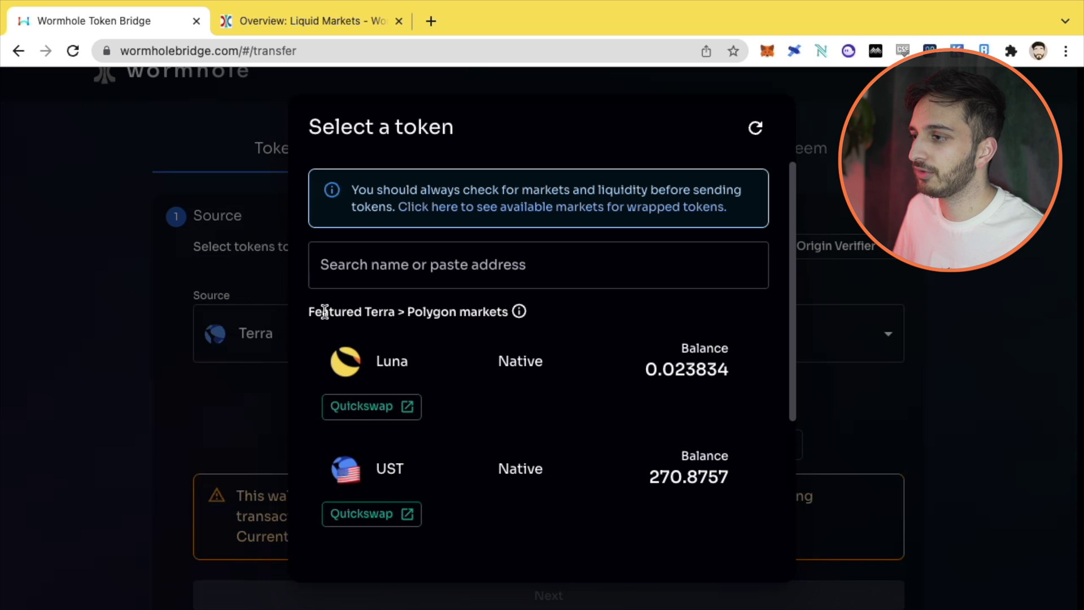
pyautogui.moveTo(341, 312); pyautogui.dragTo(459, 312)
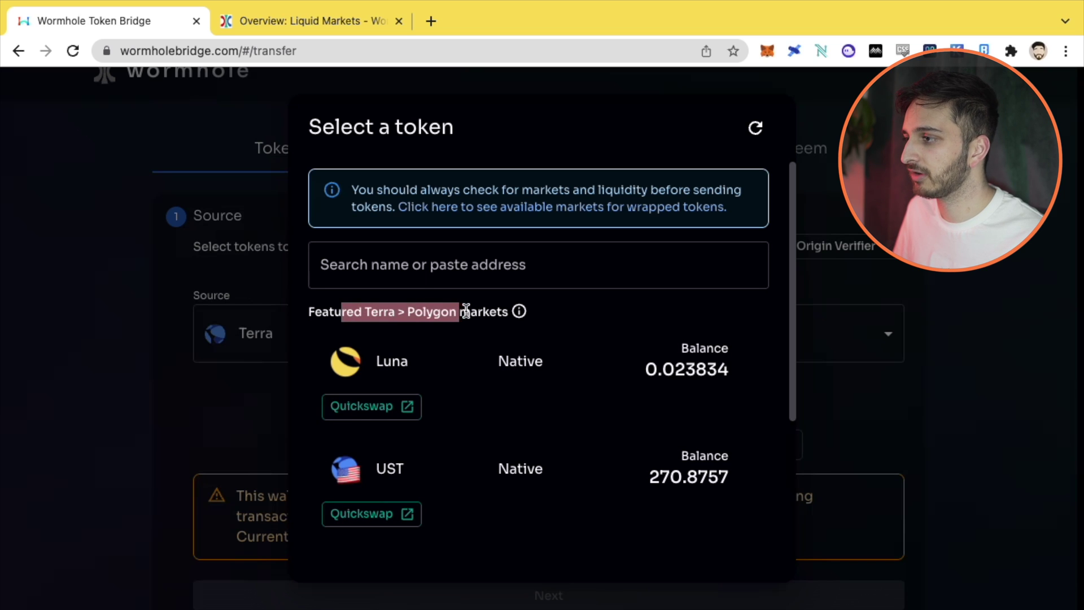
pyautogui.click(562, 318)
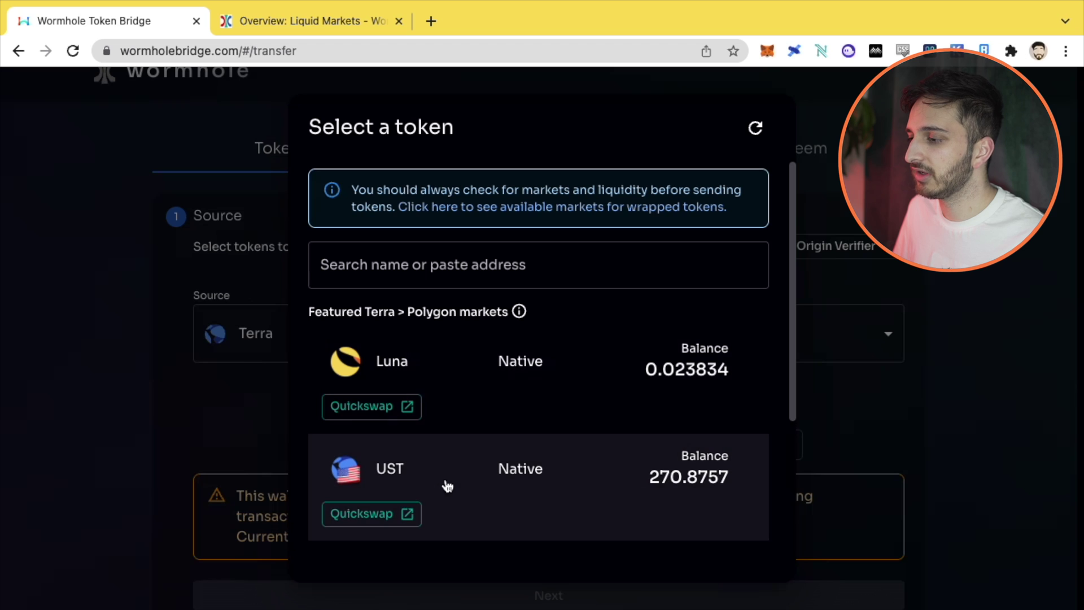
pyautogui.click(523, 490)
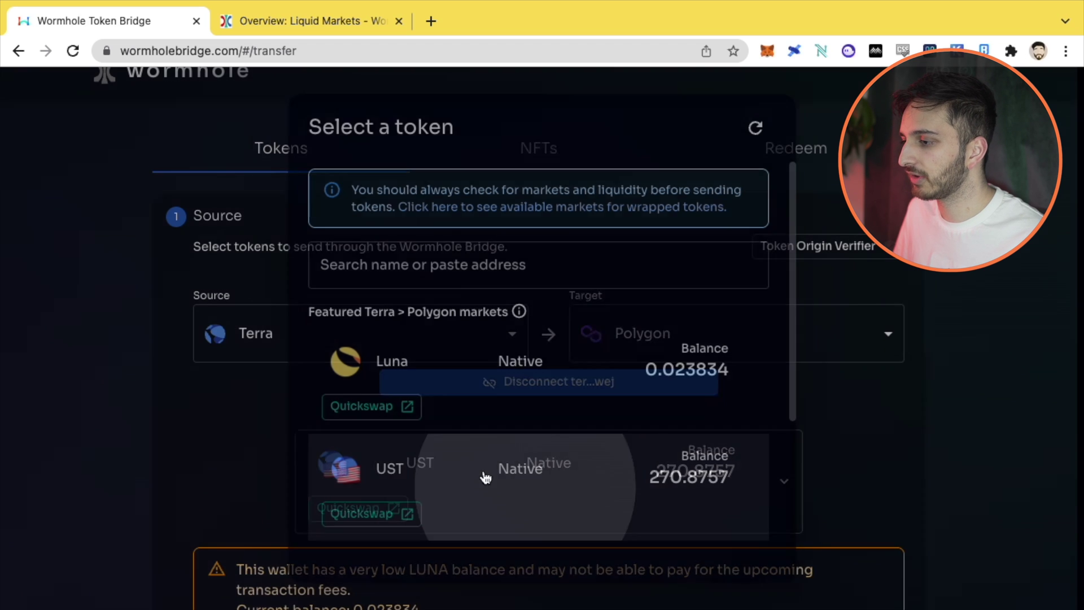
pyautogui.scroll(-4, 108, 405)
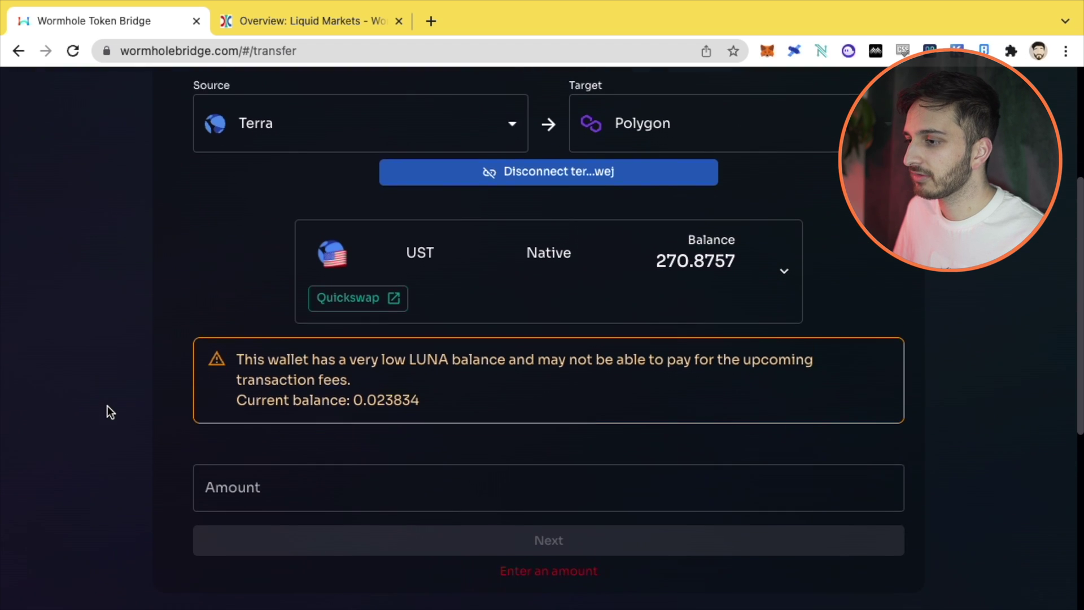
pyautogui.moveTo(257, 343); pyautogui.dragTo(575, 350)
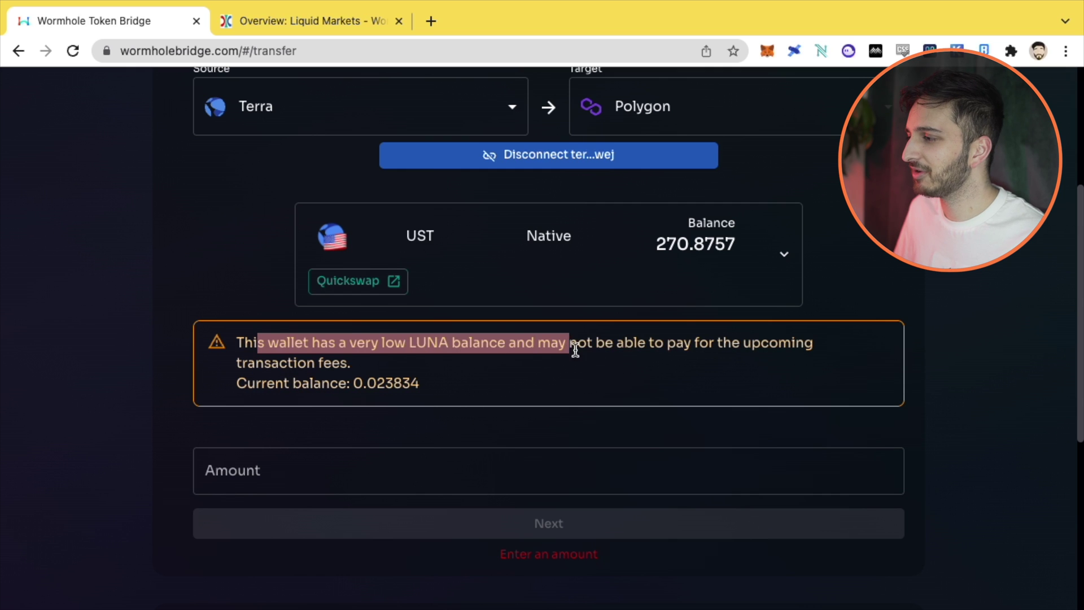
pyautogui.click(598, 349)
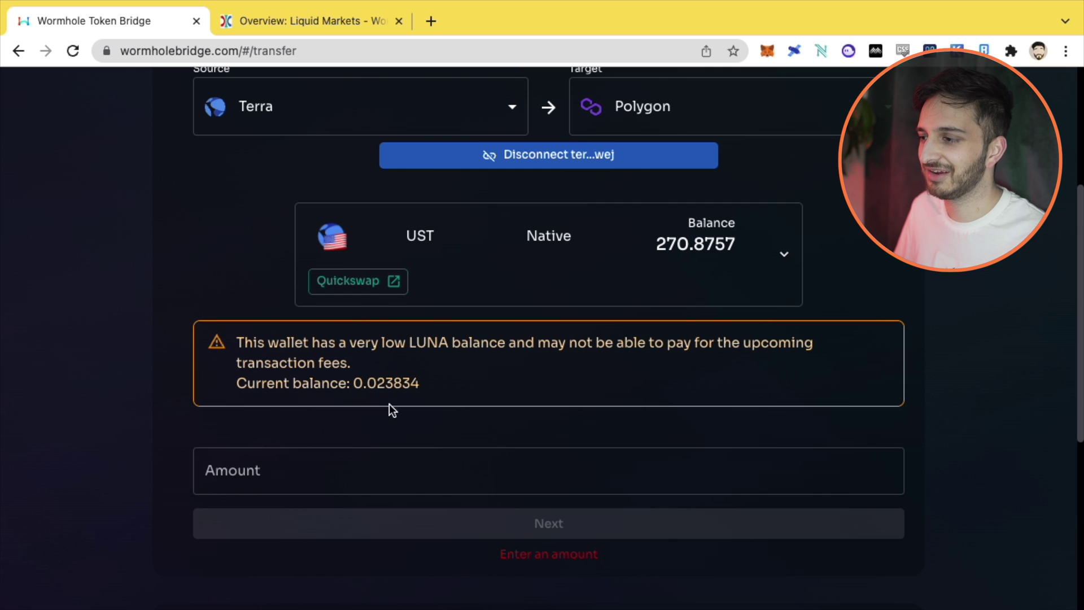
# Step: Enter 20 as the UST amount, correcting it from 19, and confirm the source
pyautogui.click(392, 467)
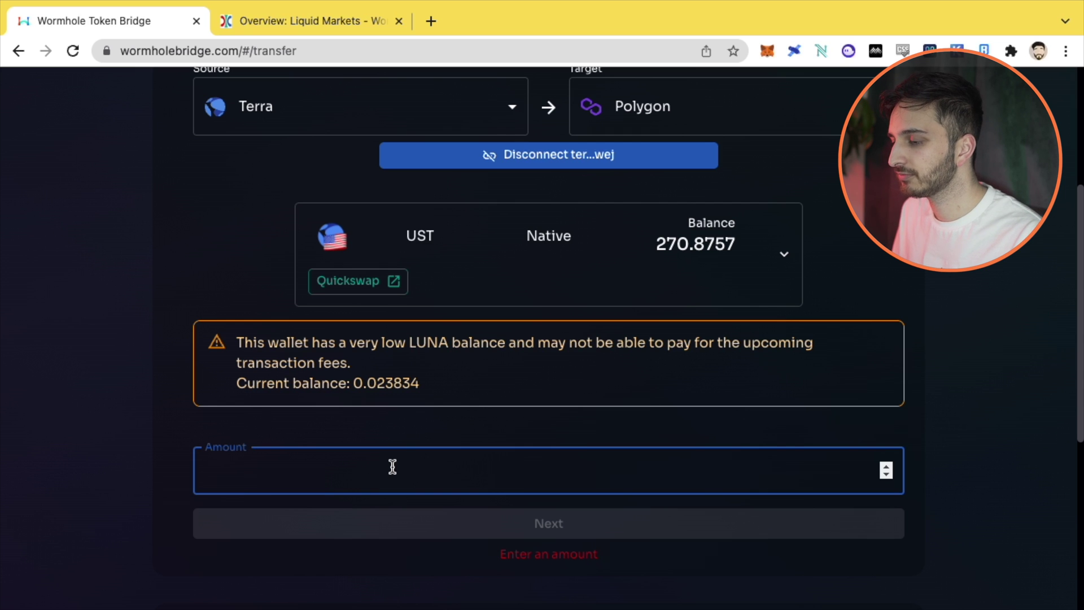
pyautogui.write('20')
pyautogui.scroll(-2, 392, 467)
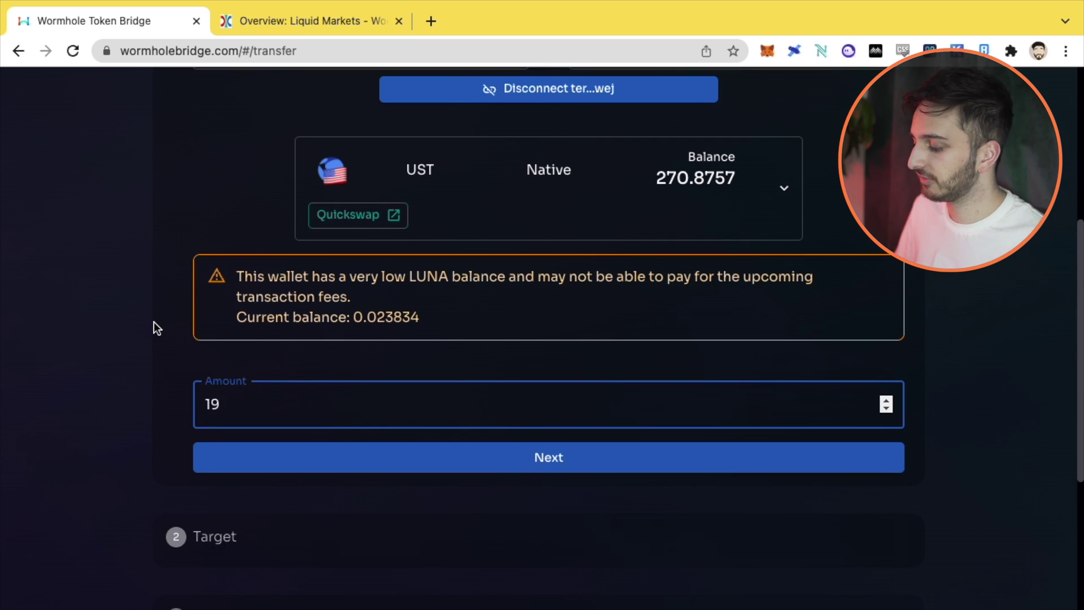
pyautogui.press('BackSpace')
pyautogui.press('BackSpace')
pyautogui.write('20')
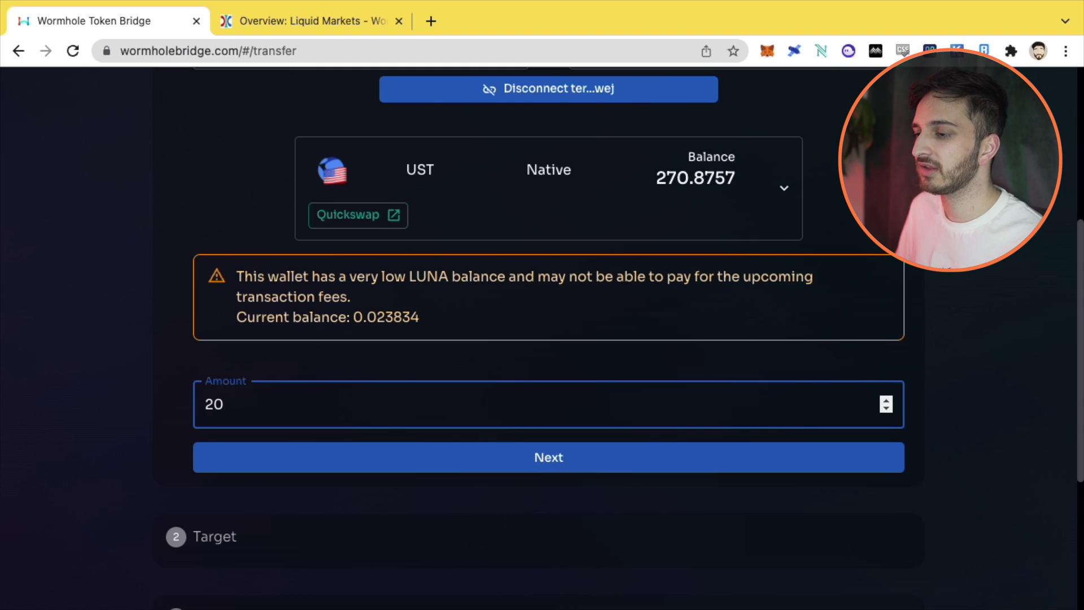
pyautogui.click(486, 456)
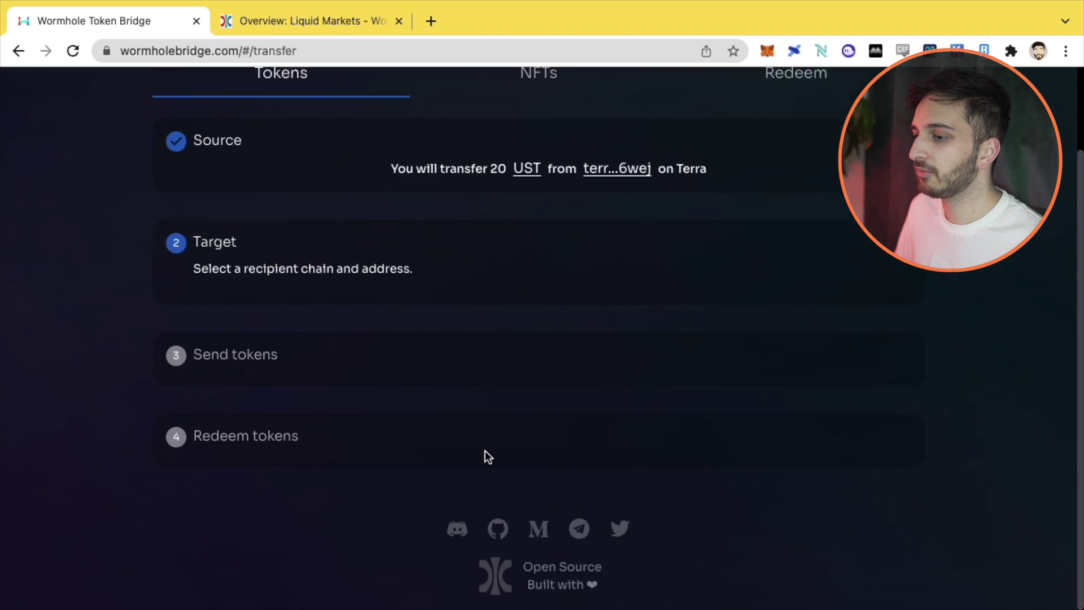
# Step: Approve MetaMask's switch to Polygon, then disconnect the currently linked wallet
pyautogui.scroll(4, 97, 243)
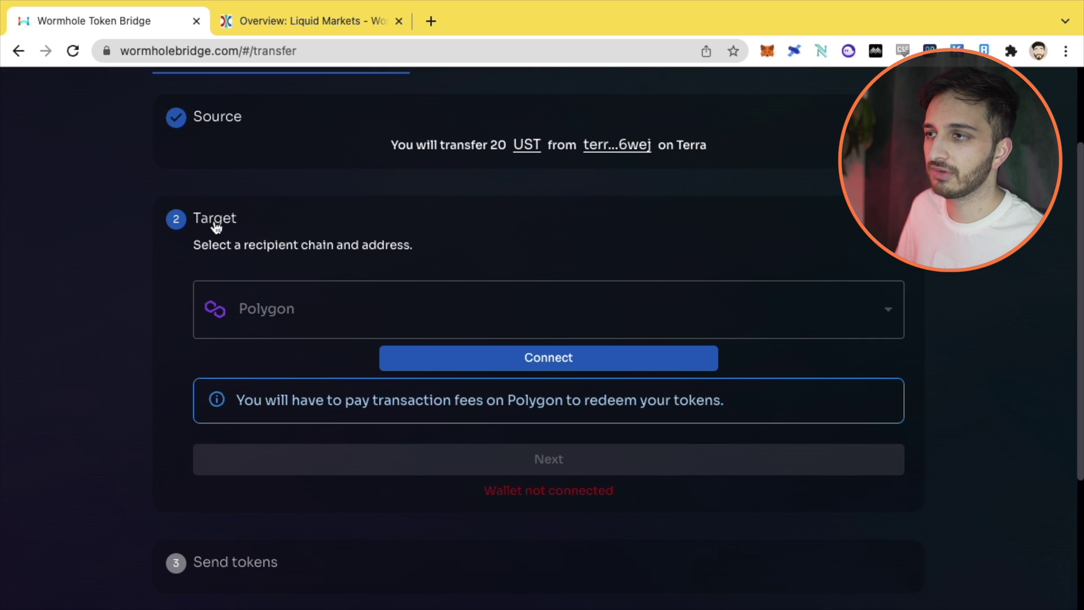
pyautogui.scroll(1, 279, 235)
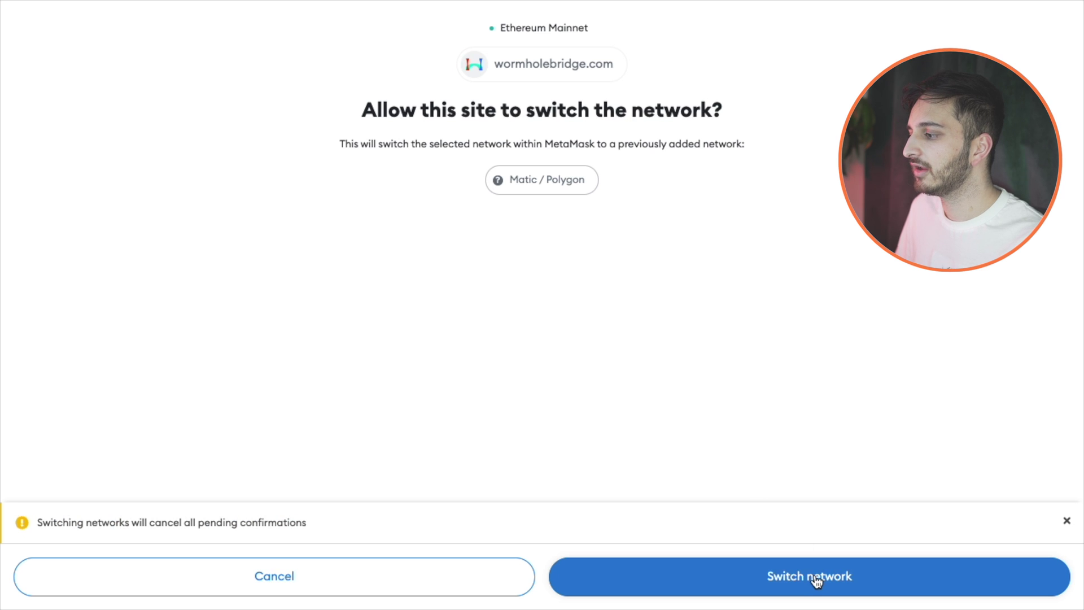
pyautogui.click(819, 576)
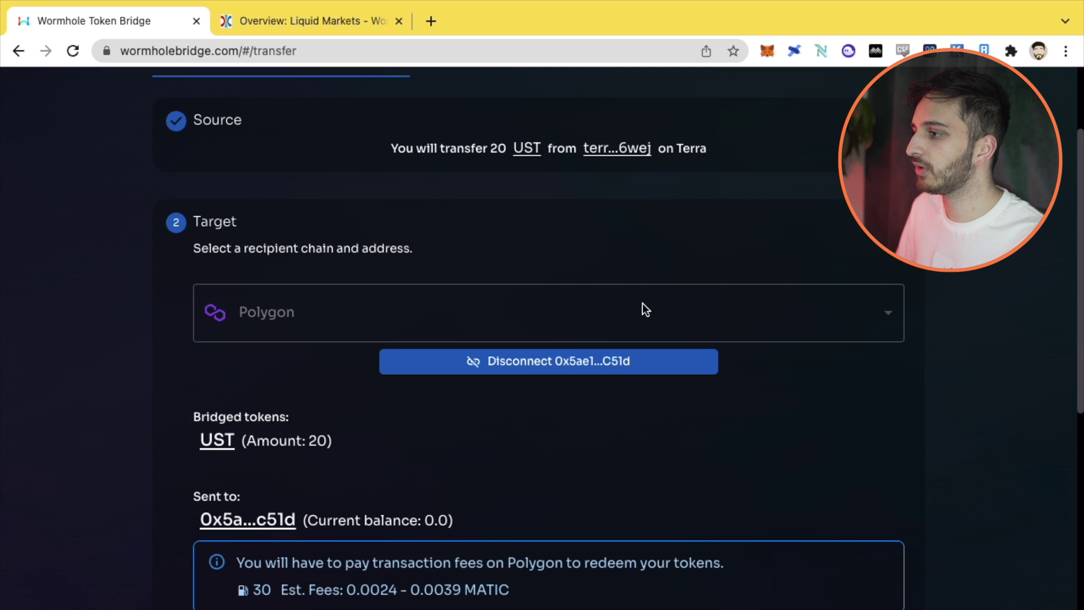
pyautogui.click(577, 364)
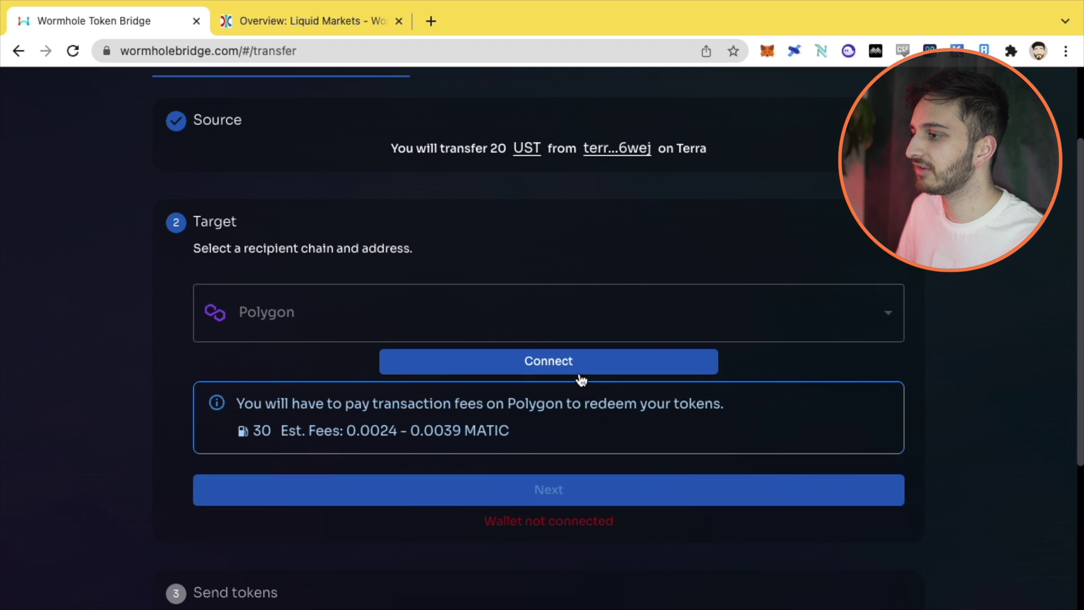
# Step: Switch MetaMask to account 4 and reconnect, checking the 0.0024–0.0039 MATIC fee estimate
pyautogui.click(769, 56)
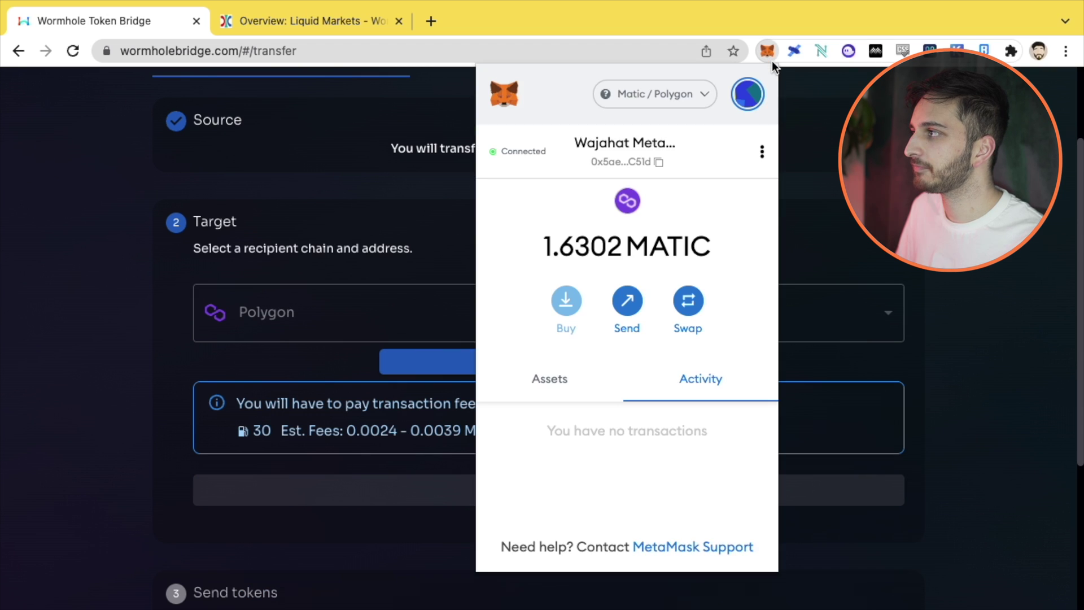
pyautogui.click(747, 94)
pyautogui.scroll(-1, 605, 323)
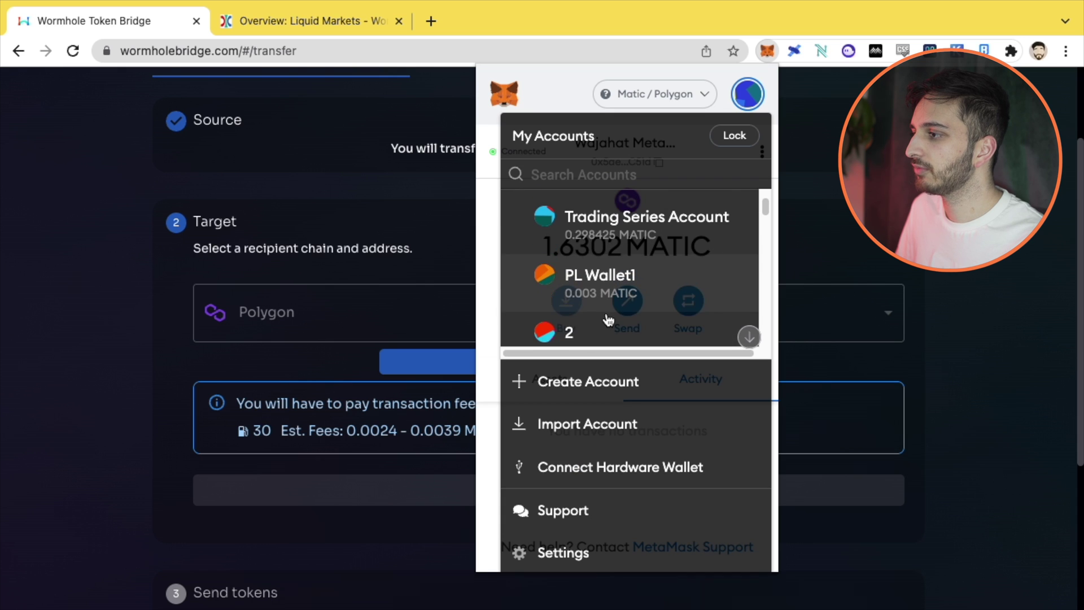
pyautogui.scroll(-1, 606, 325)
pyautogui.scroll(-2, 606, 325)
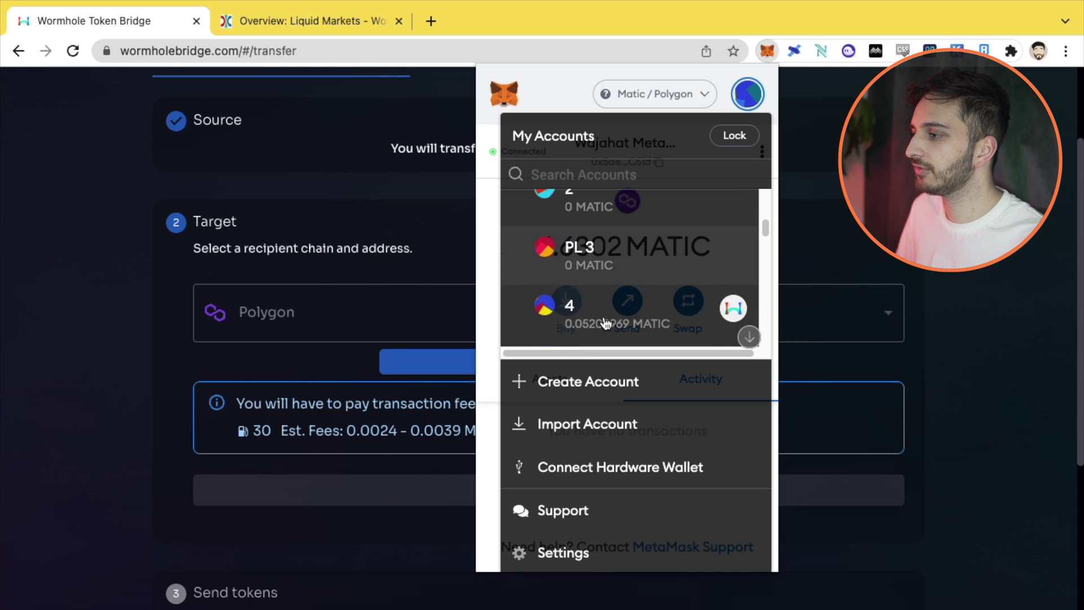
pyautogui.click(599, 310)
pyautogui.click(49, 350)
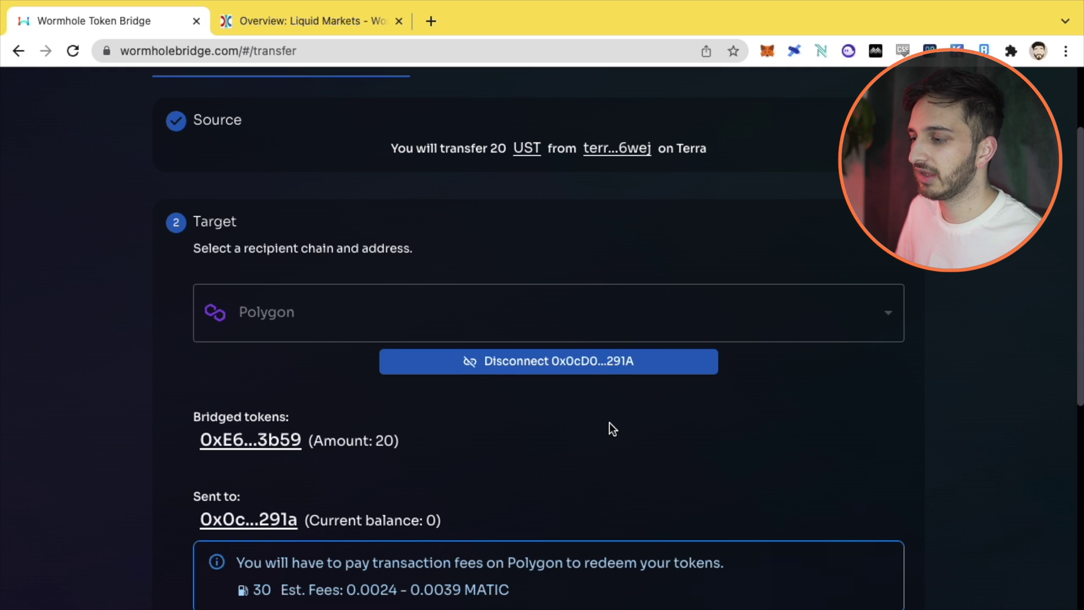
pyautogui.scroll(-2, 609, 423)
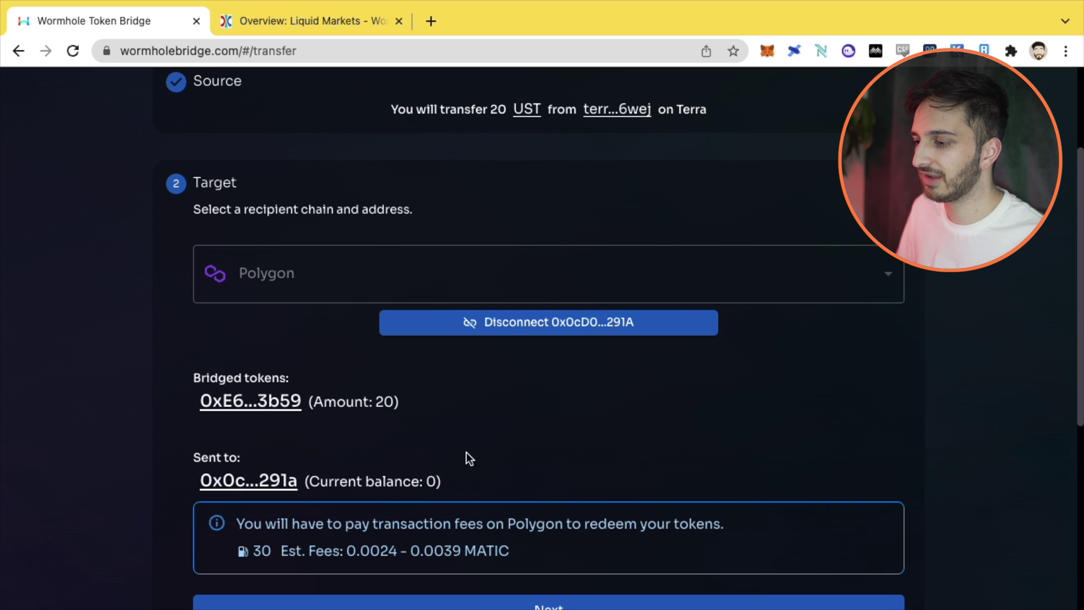
pyautogui.scroll(-2, 88, 436)
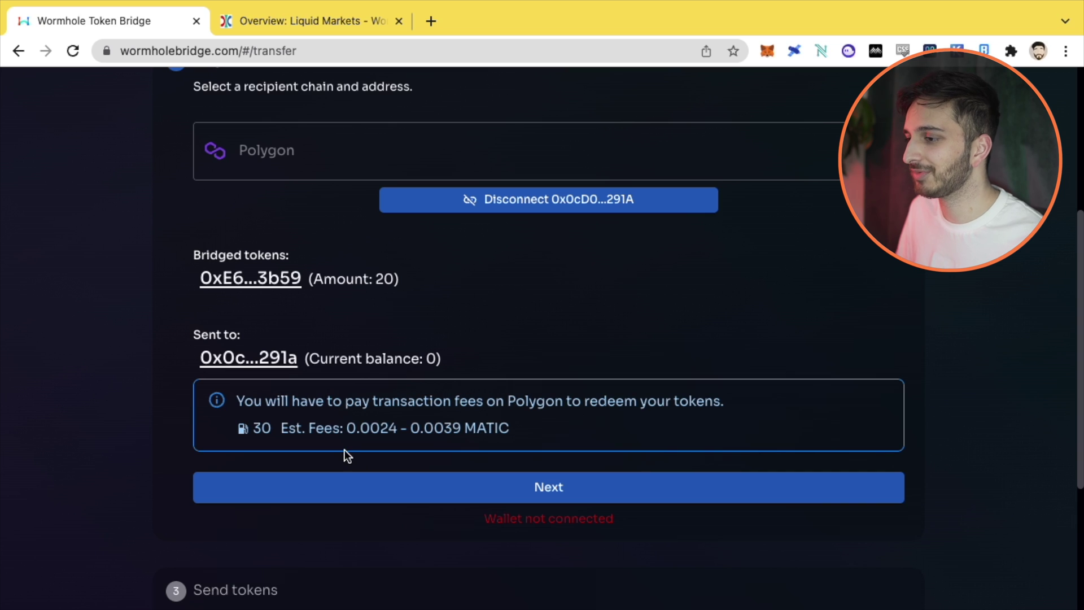
pyautogui.moveTo(318, 427); pyautogui.dragTo(485, 425)
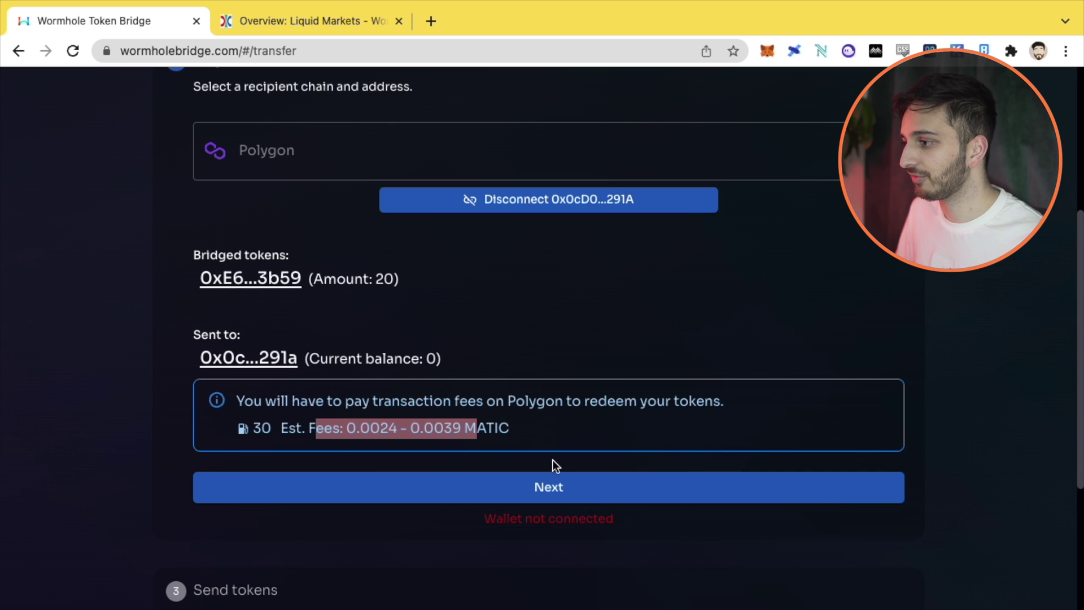
# Step: Confirm the Polygon target and read the Send tokens instructions and finalization warning
pyautogui.click(575, 496)
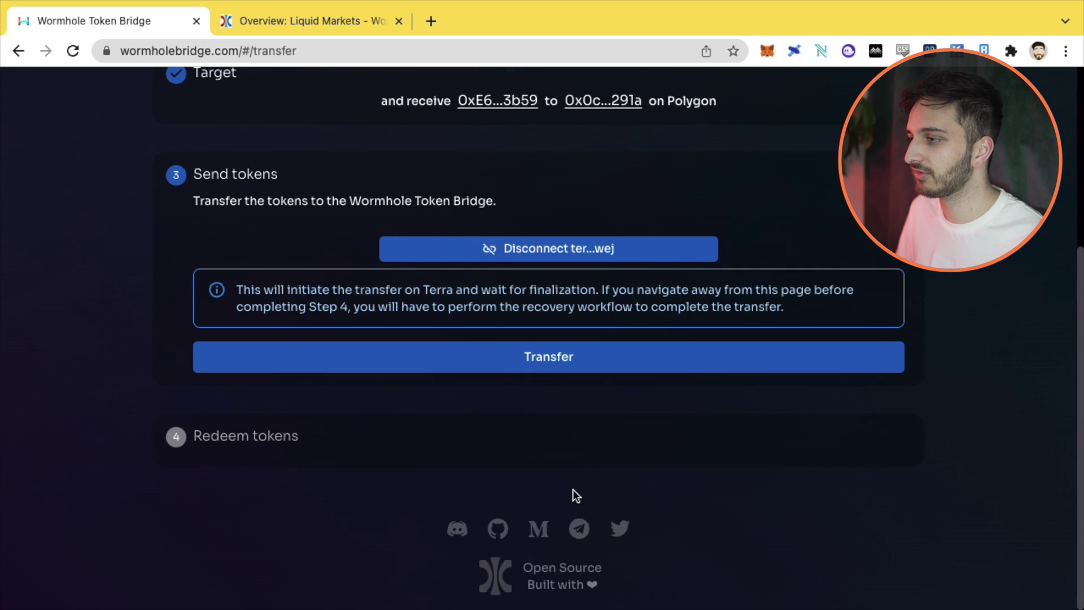
pyautogui.scroll(2, 113, 300)
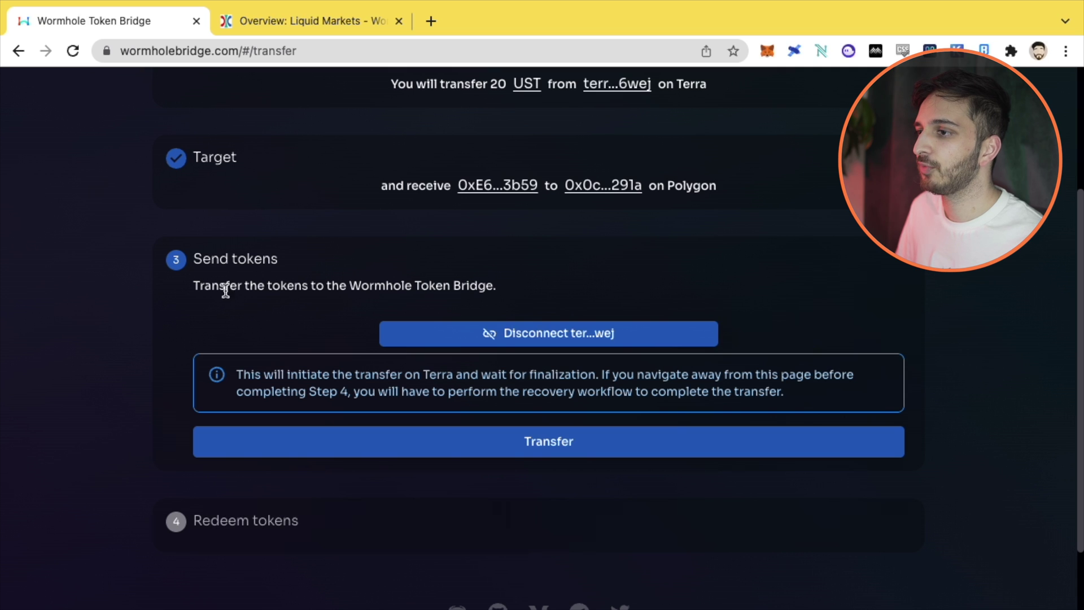
pyautogui.moveTo(194, 289); pyautogui.dragTo(378, 307)
pyautogui.click(322, 317)
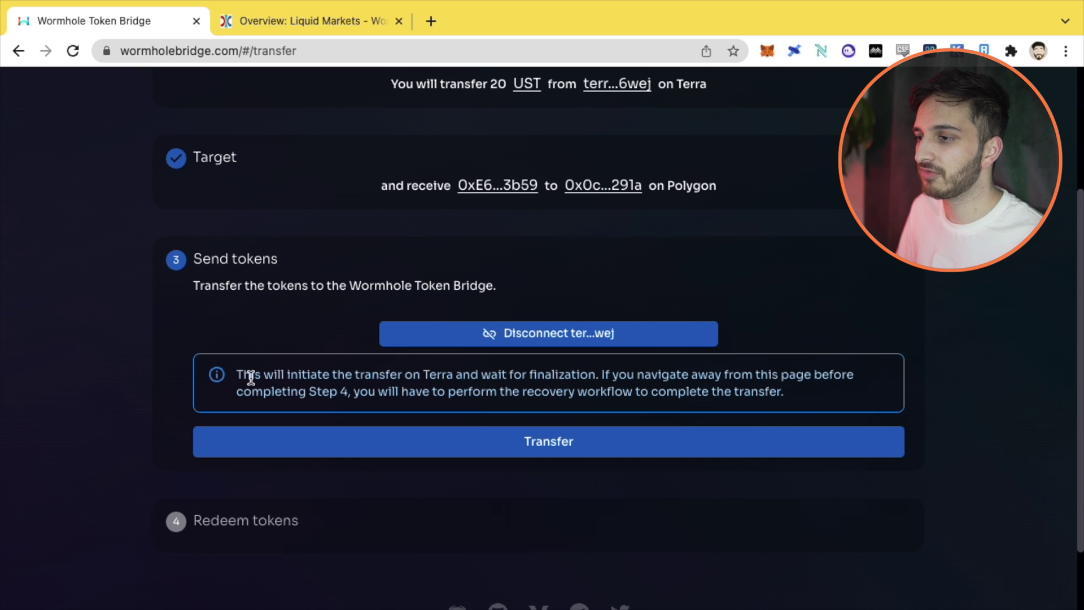
pyautogui.moveTo(255, 375); pyautogui.dragTo(644, 375)
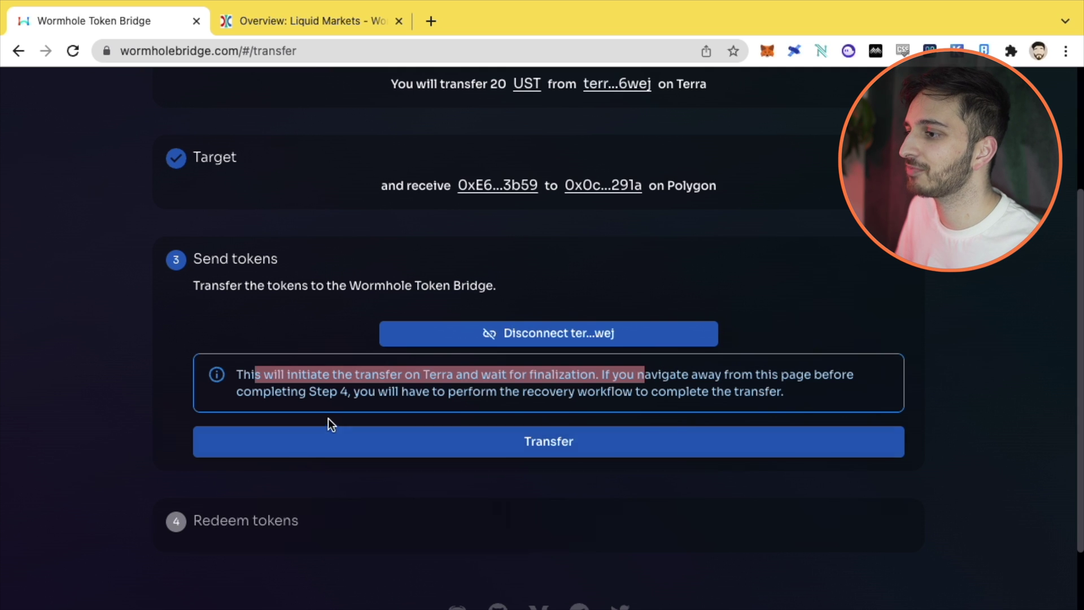
pyautogui.click(329, 397)
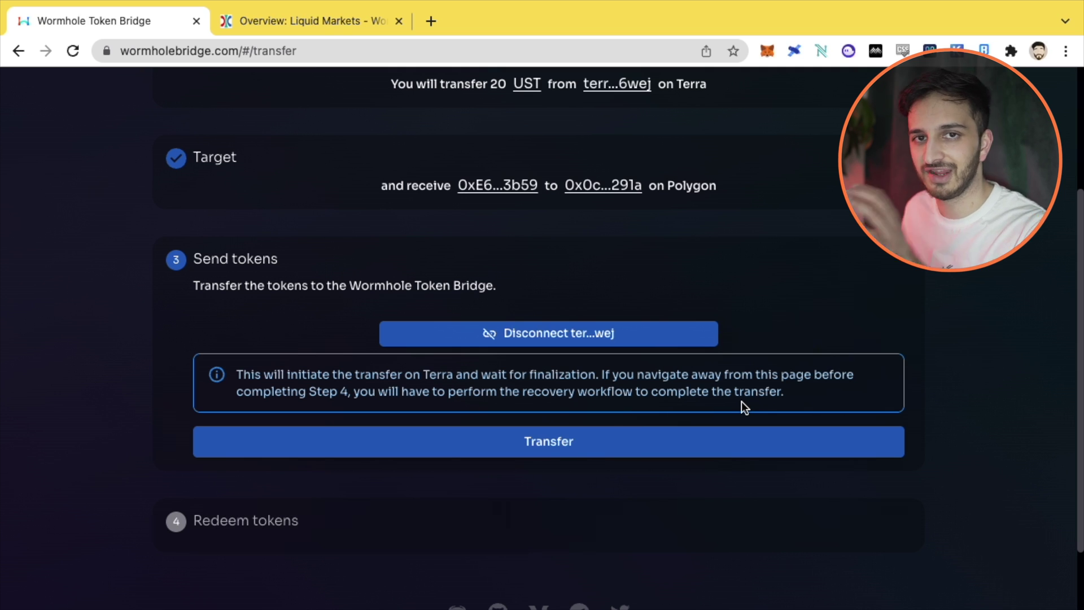
# Step: Start the 20 UST transfer, review its confirmation summary, and close it without sending
pyautogui.scroll(3, 741, 401)
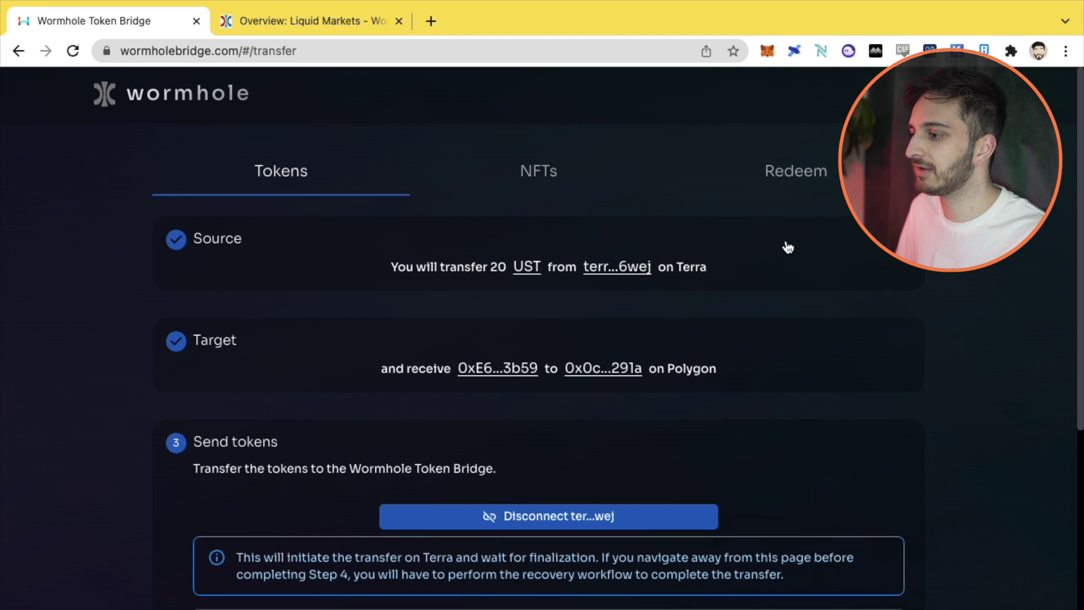
pyautogui.scroll(-4, 662, 335)
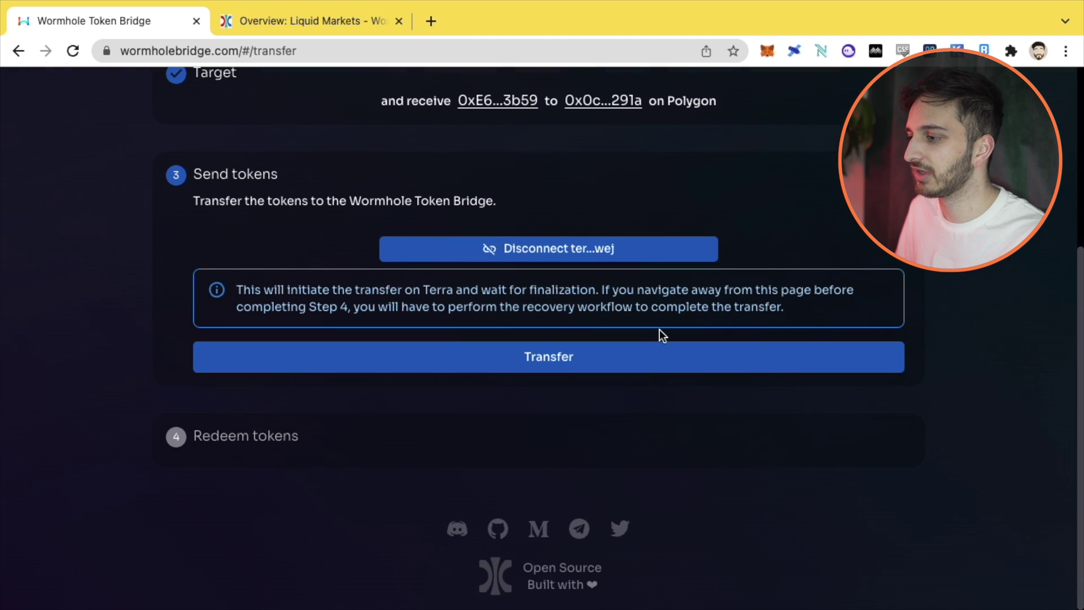
pyautogui.click(528, 362)
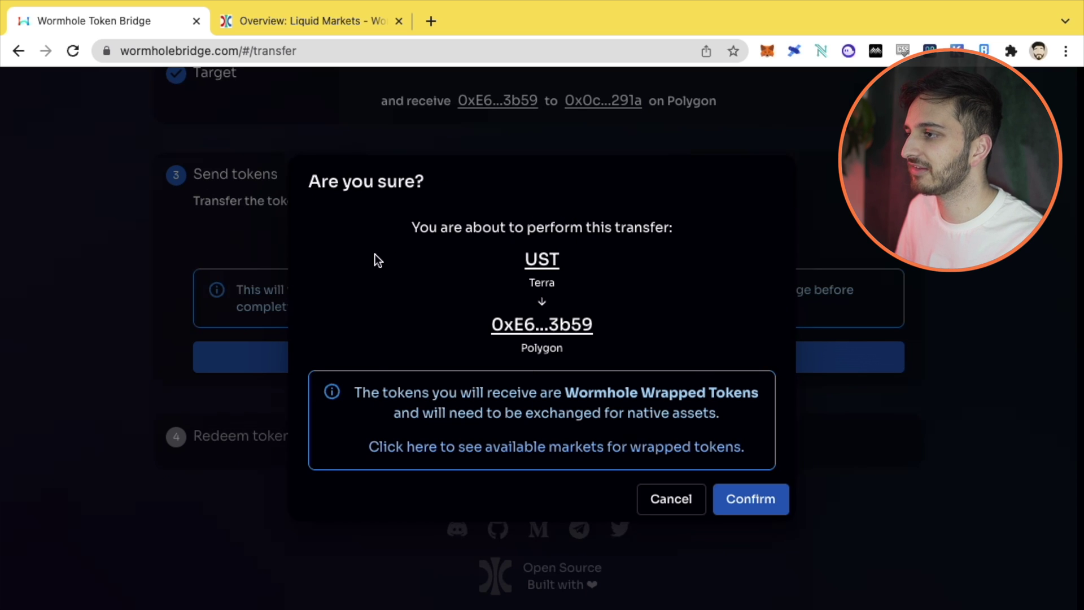
pyautogui.moveTo(414, 228); pyautogui.dragTo(669, 228)
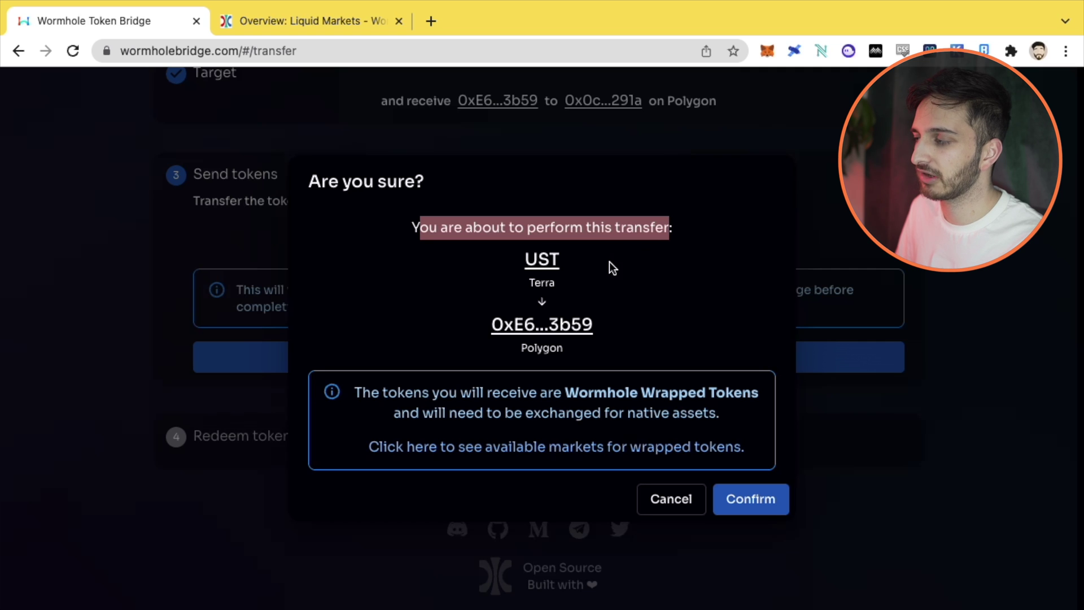
pyautogui.click(280, 232)
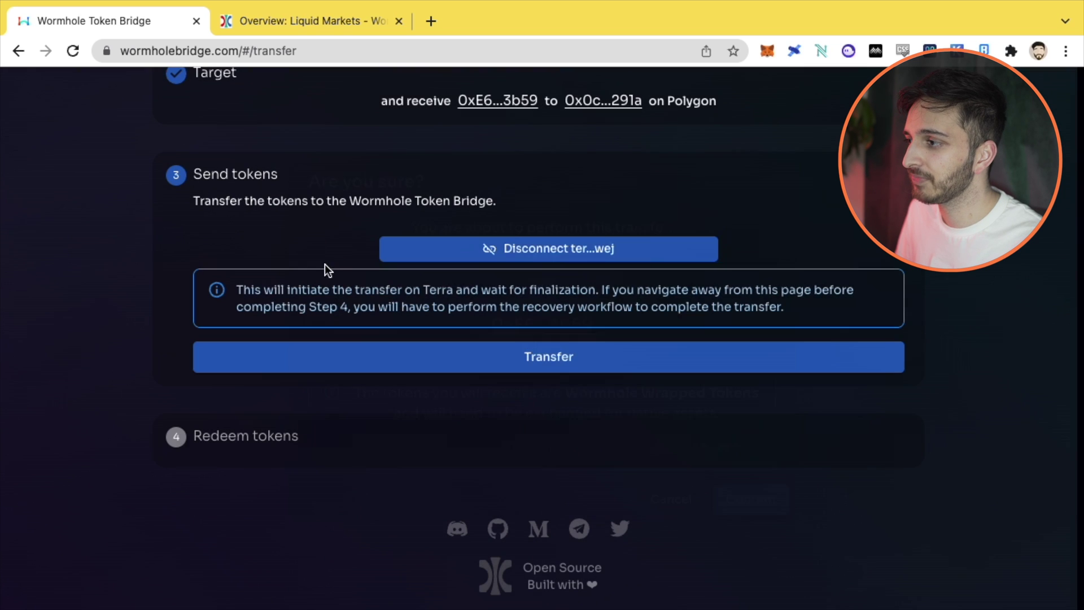
# Step: Reopen the transfer confirmation, then find the 'Target chain: Polygon (MATIC)' section in the Wormhole docs
pyautogui.click(527, 364)
pyautogui.moveTo(534, 324)
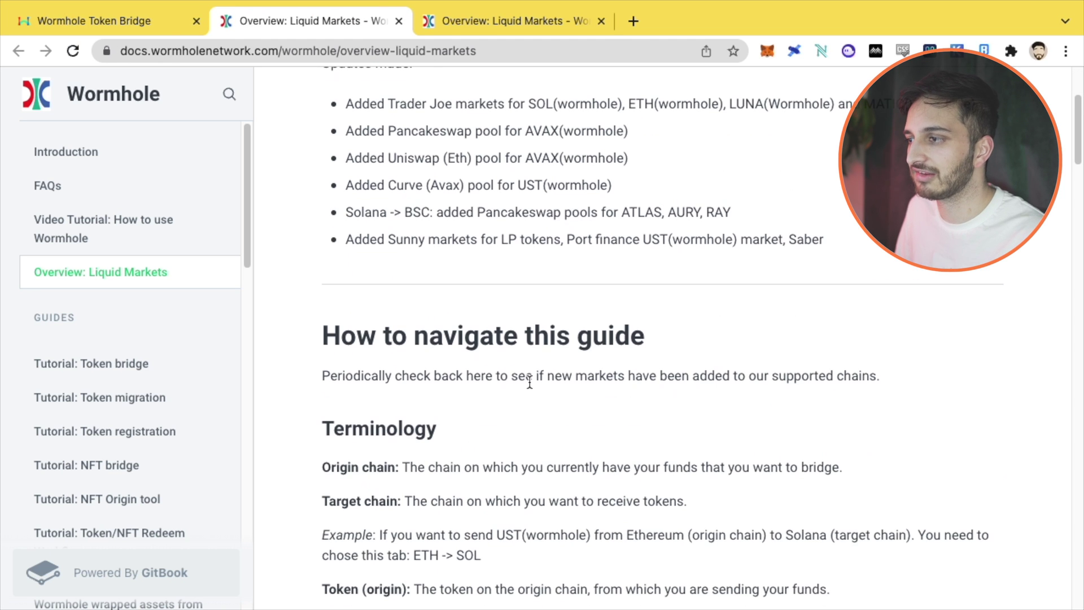
pyautogui.scroll(-8, 531, 379)
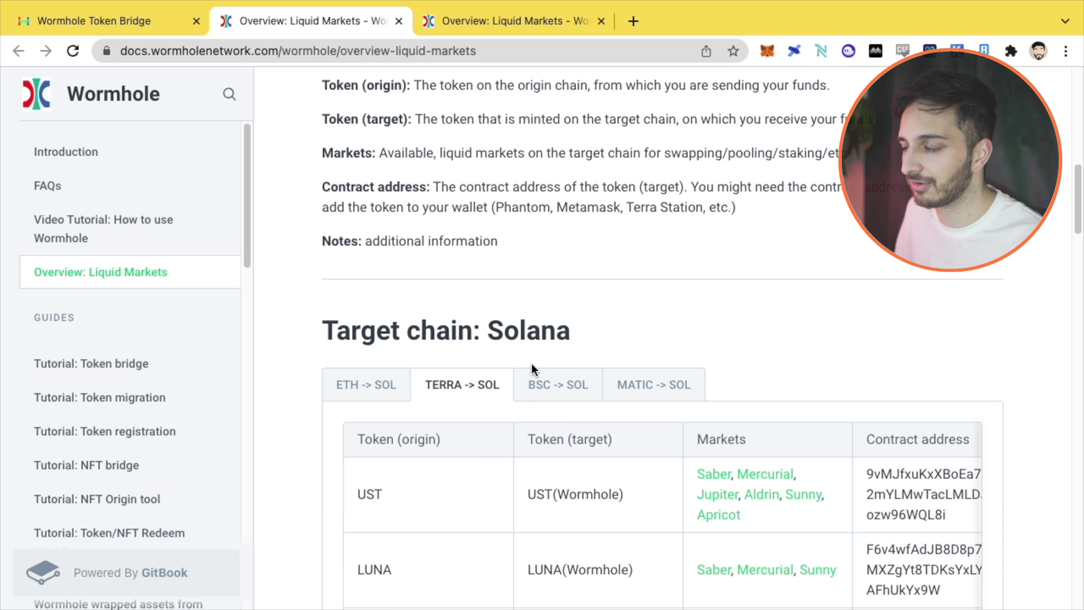
pyautogui.scroll(-1, 531, 370)
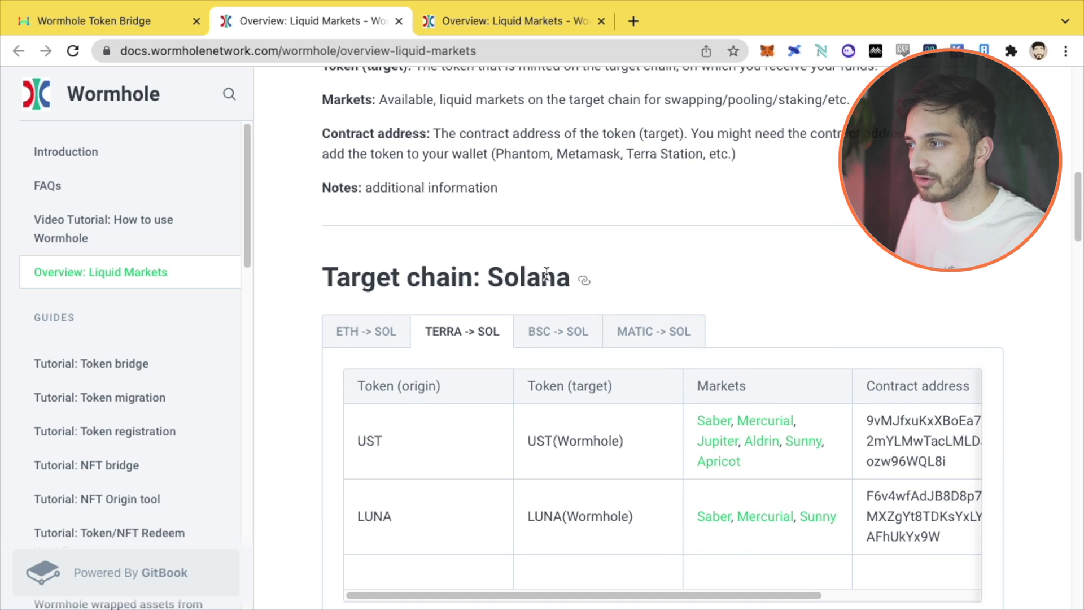
pyautogui.scroll(-12, 546, 275)
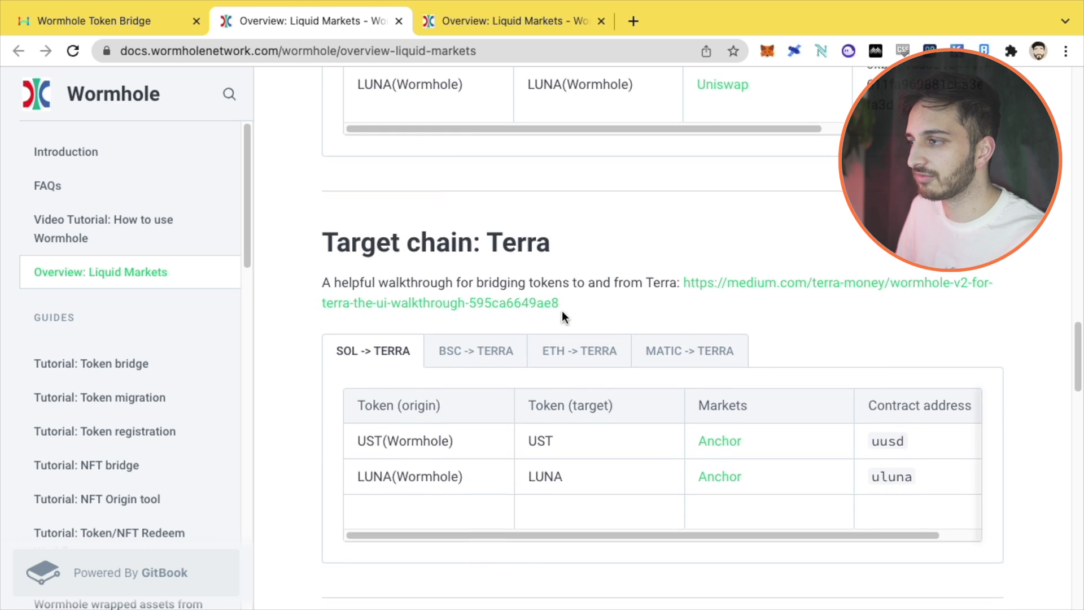
pyautogui.scroll(-15, 562, 311)
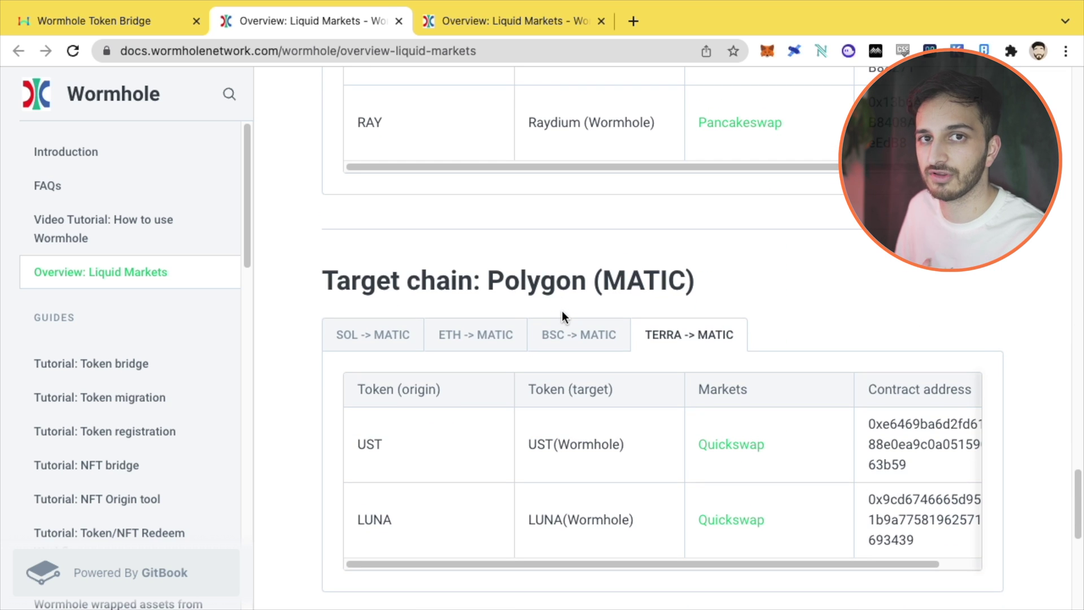
pyautogui.scroll(-3, 562, 311)
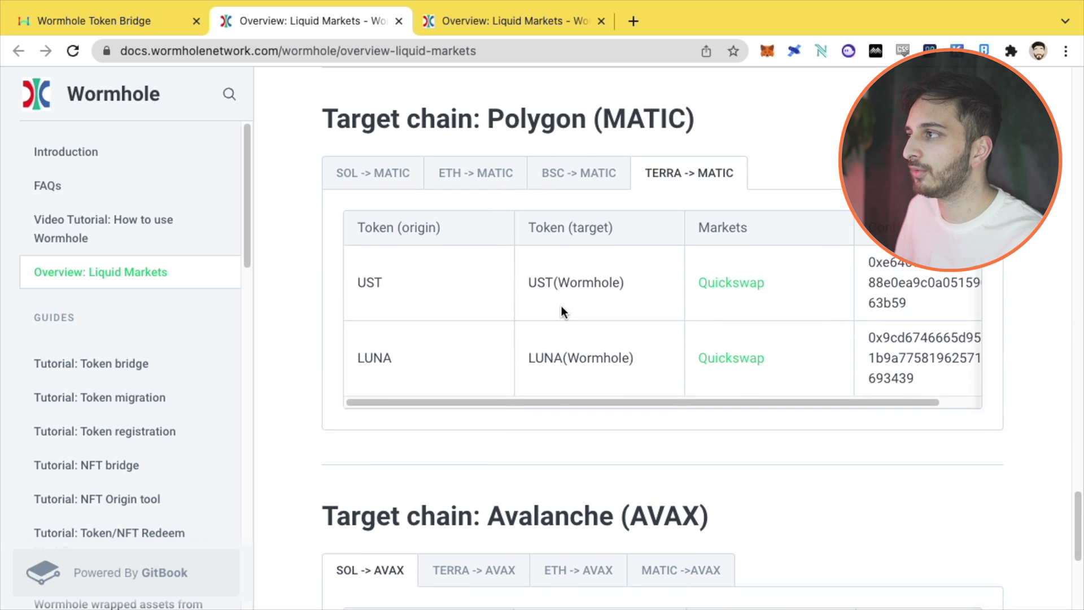
pyautogui.scroll(1, 519, 158)
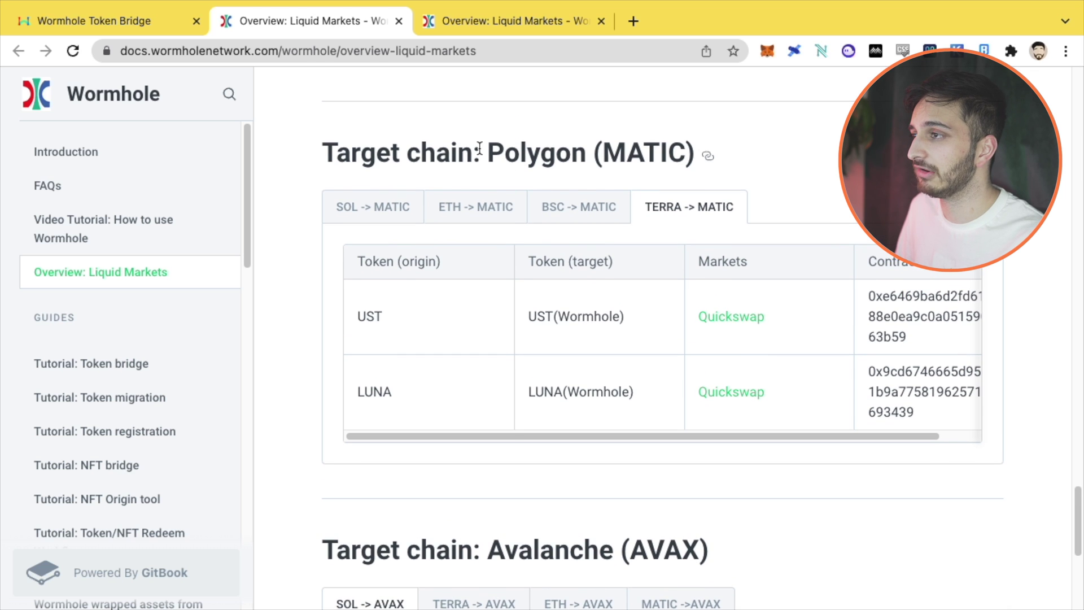
pyautogui.moveTo(486, 151); pyautogui.dragTo(644, 157)
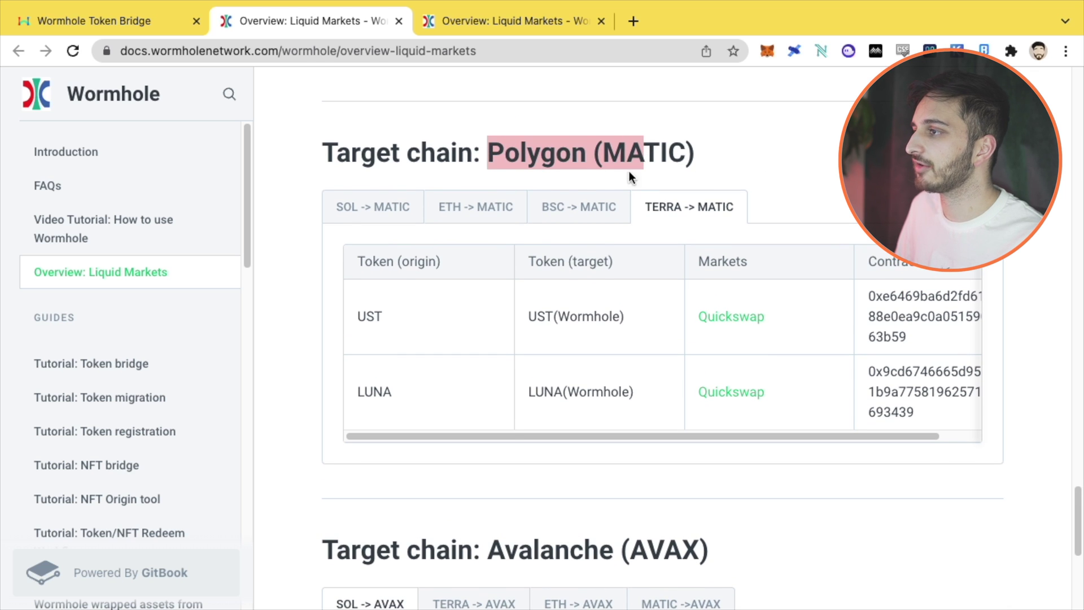
# Step: Show the TERRA -> MATIC table and select the UST(Wormhole) Polygon contract address
pyautogui.click(343, 212)
pyautogui.click(466, 212)
pyautogui.click(554, 214)
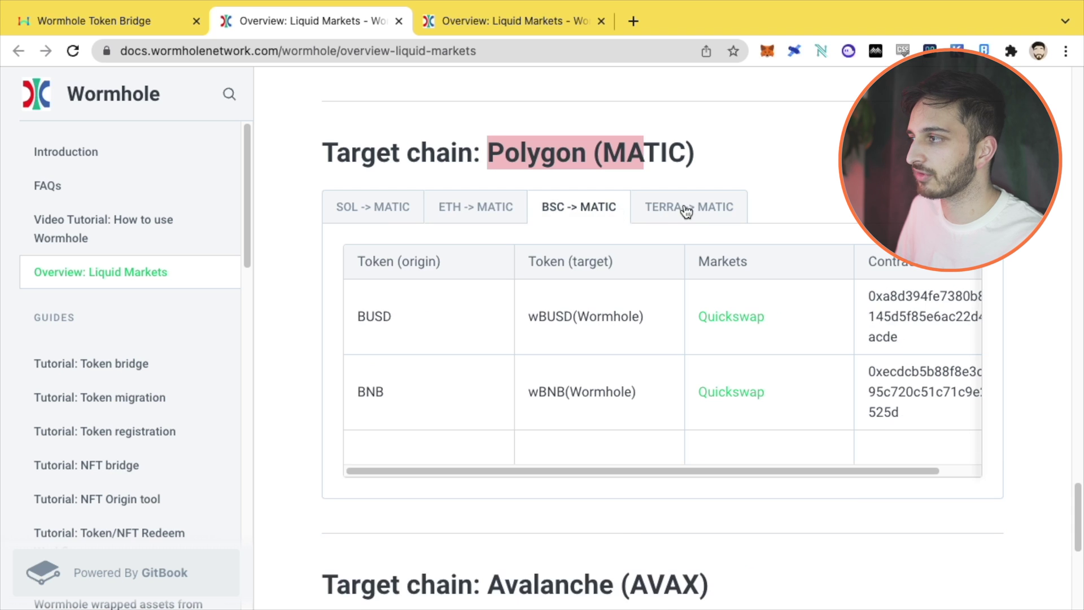
pyautogui.click(686, 212)
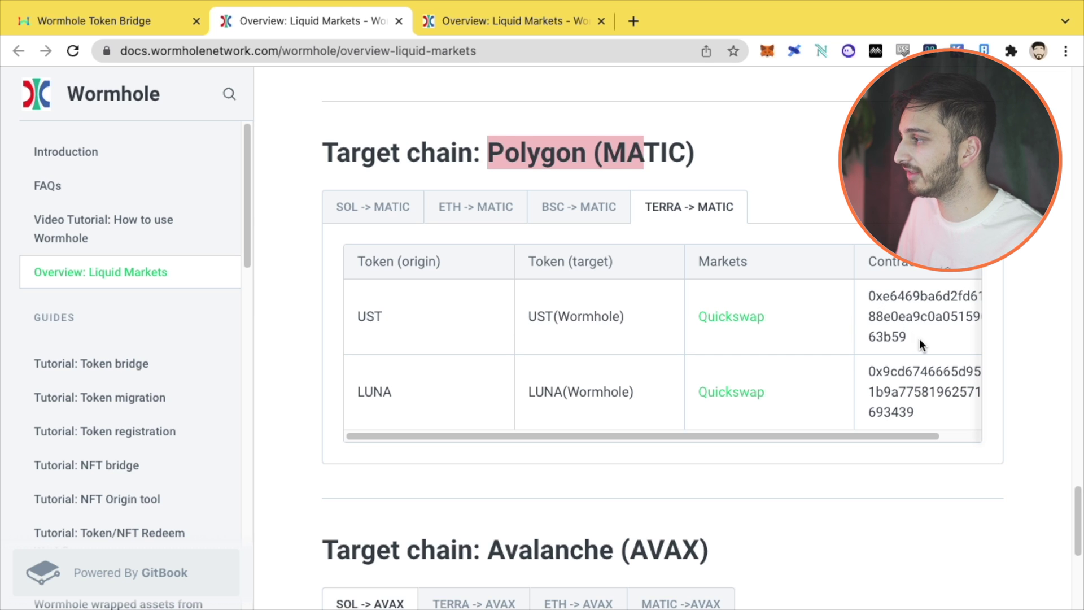
pyautogui.moveTo(920, 338); pyautogui.dragTo(865, 299)
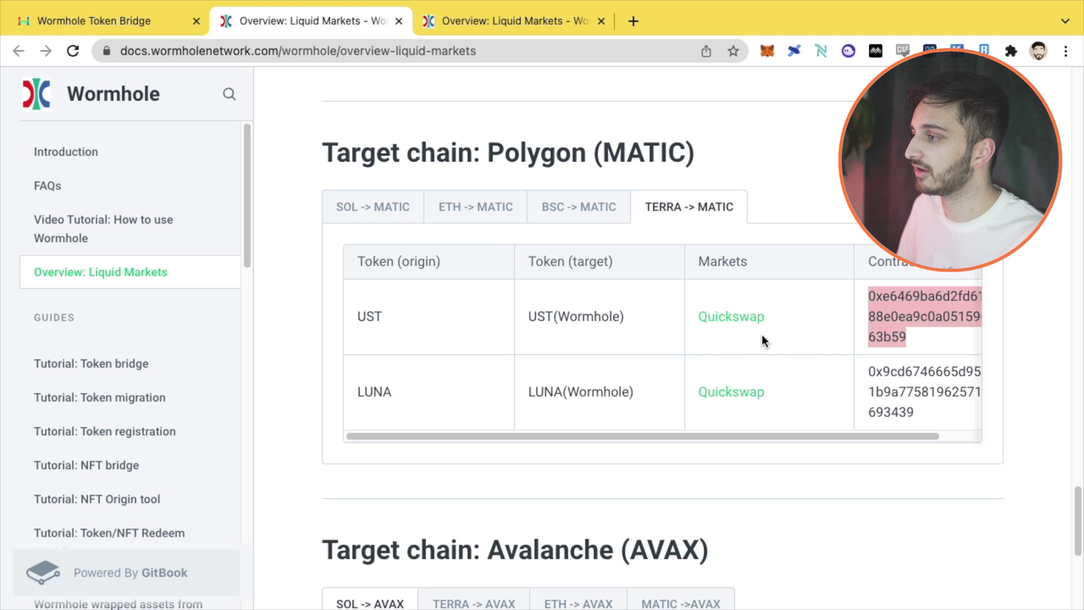
pyautogui.click(913, 338)
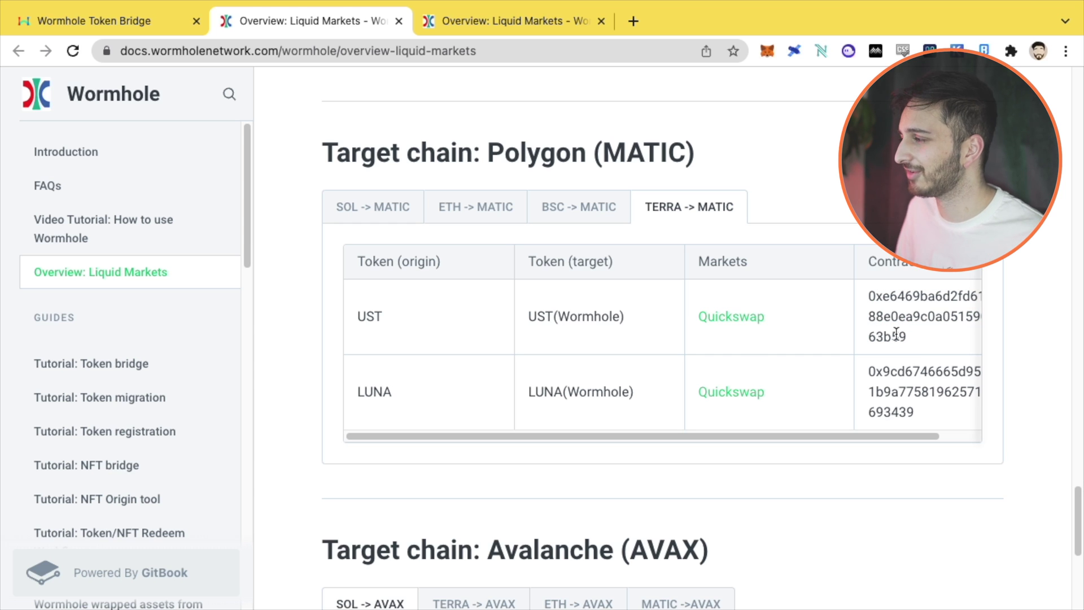
pyautogui.moveTo(958, 317); pyautogui.dragTo(984, 328)
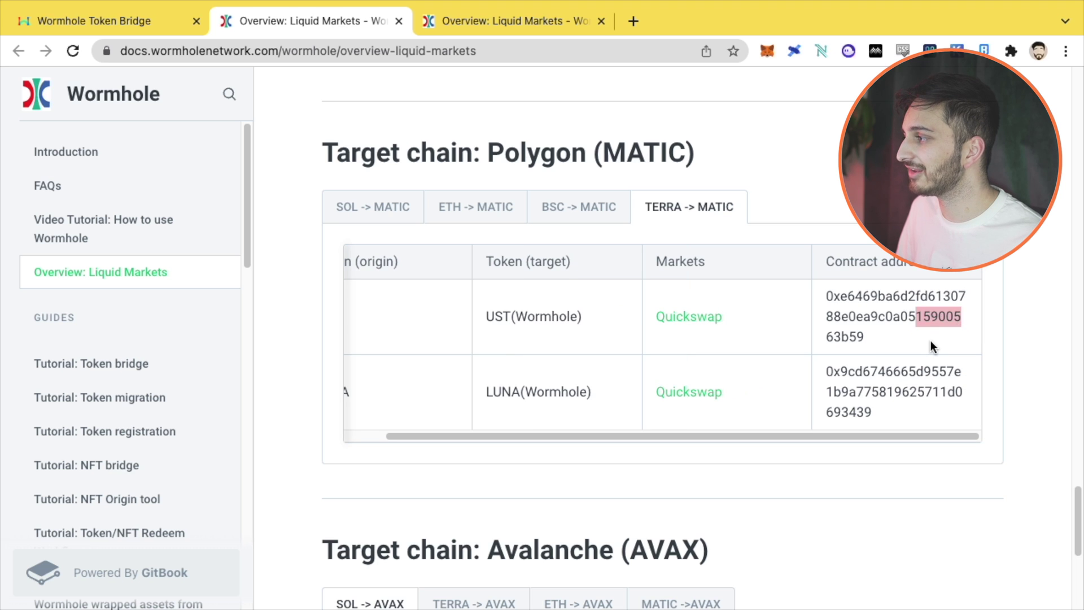
pyautogui.click(843, 303)
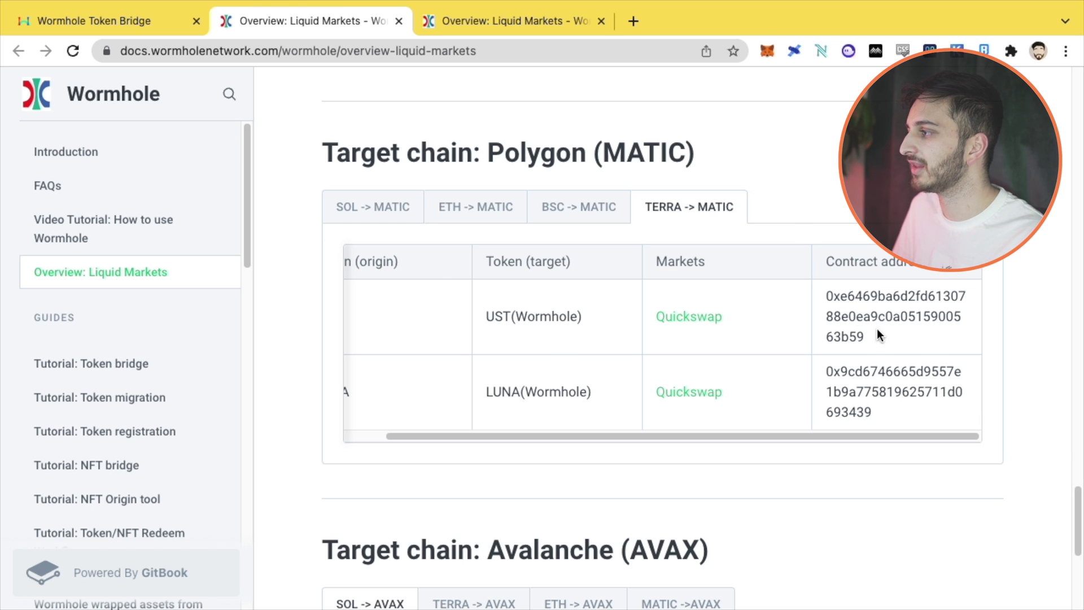
# Step: Confirm the 20 UST transfer and post it in Terra Station with the wallet password
pyautogui.click(92, 22)
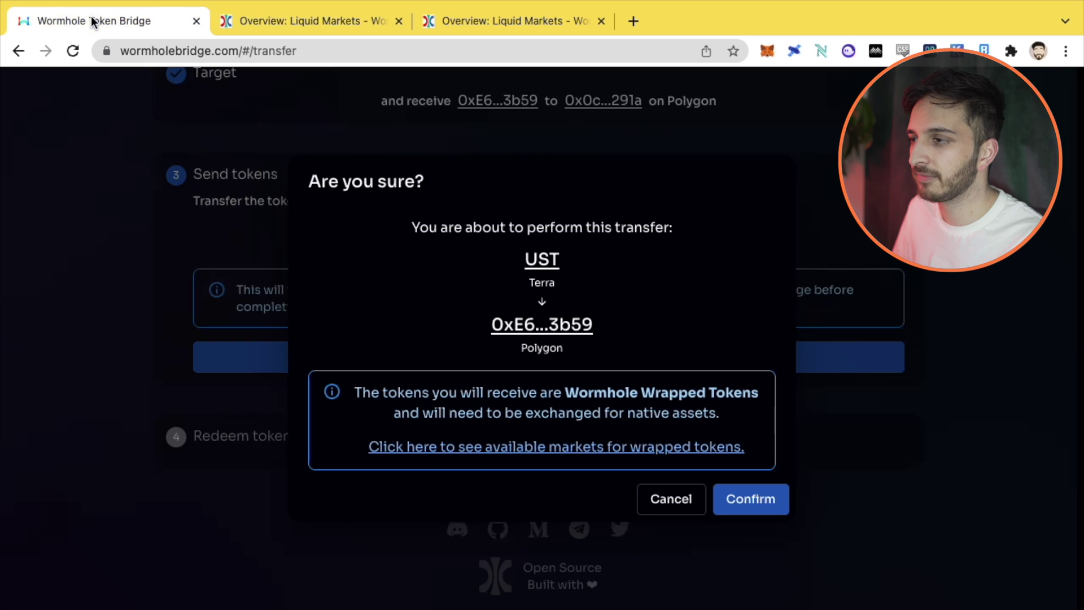
pyautogui.click(768, 501)
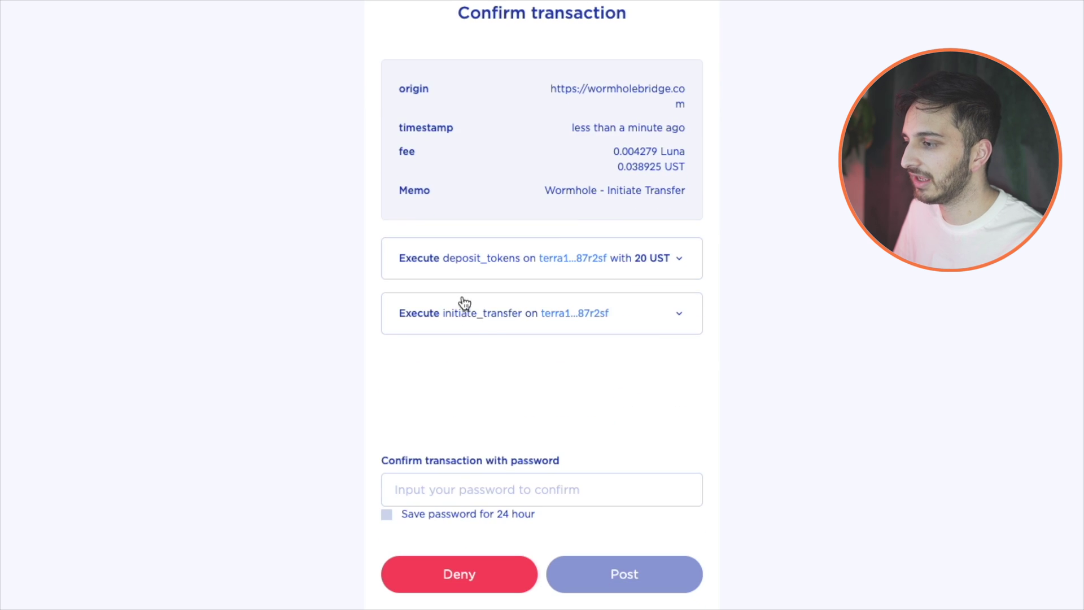
pyautogui.scroll(2, 457, 204)
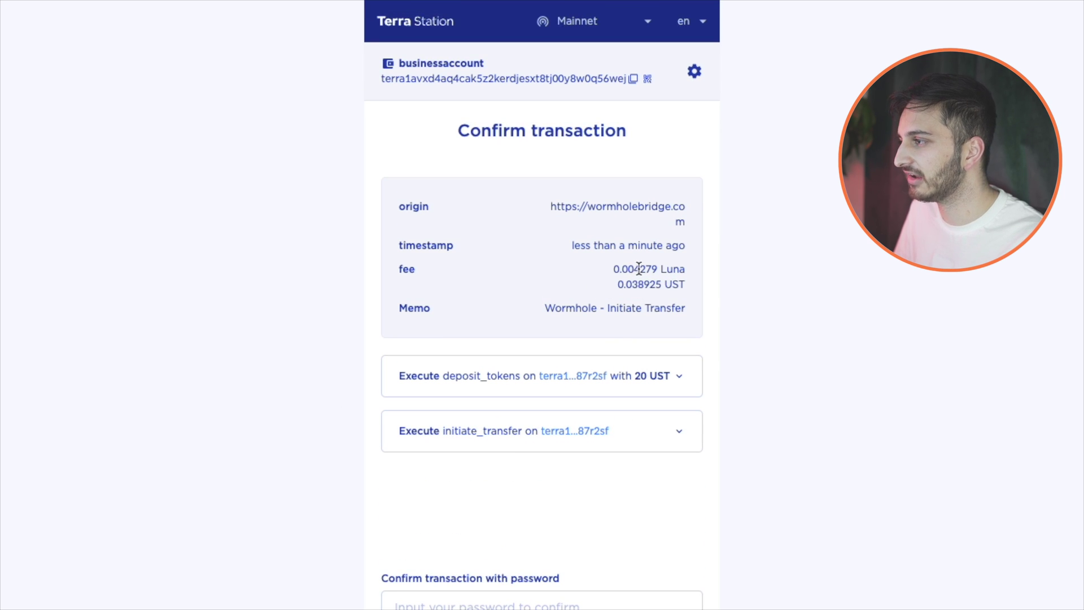
pyautogui.scroll(-2, 570, 367)
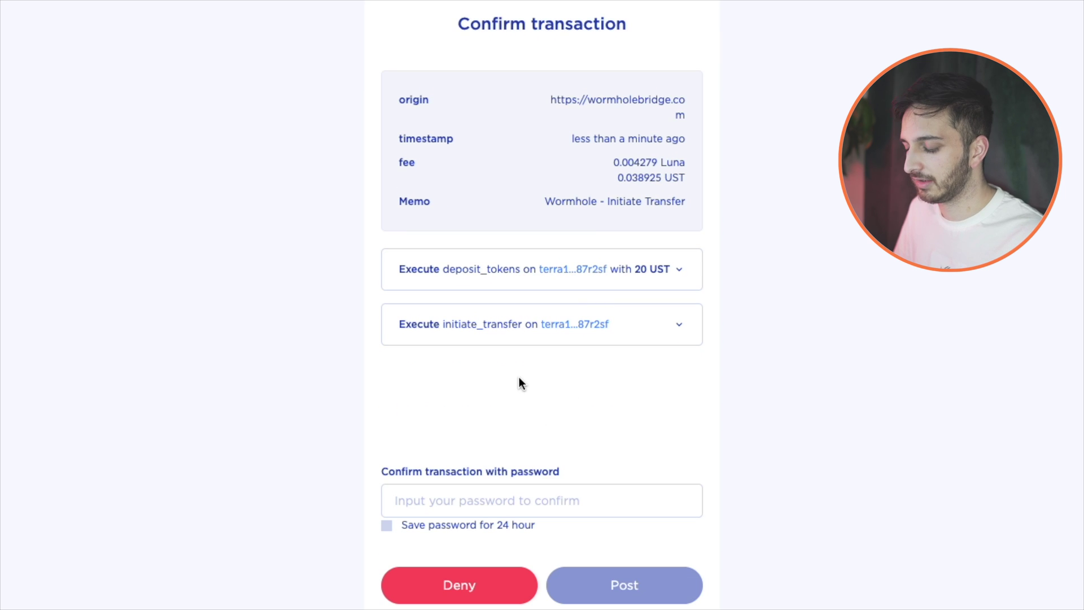
pyautogui.write('•••')
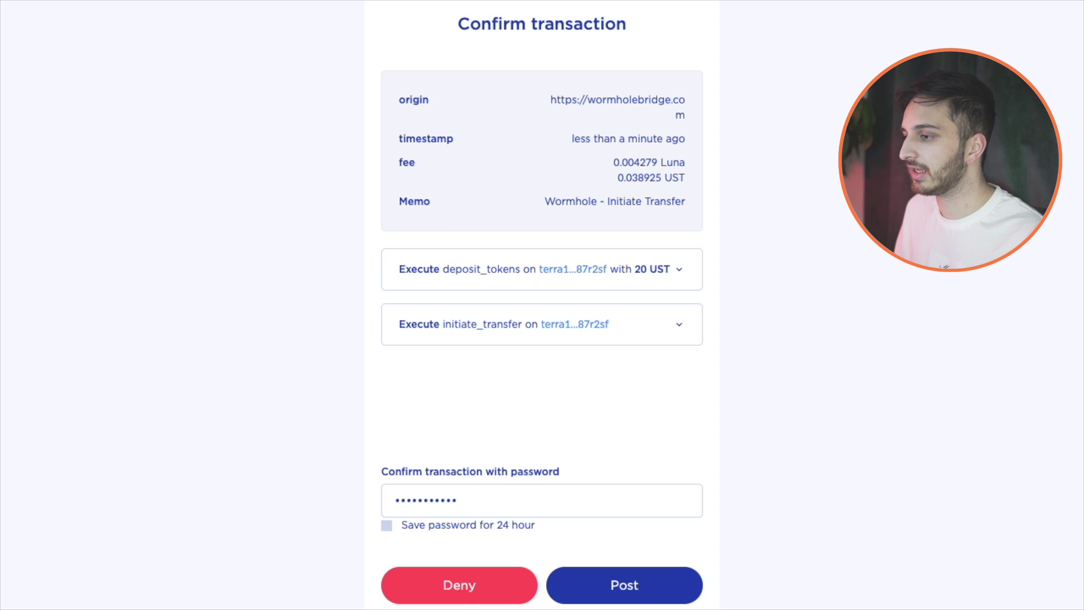
pyautogui.press('Return')
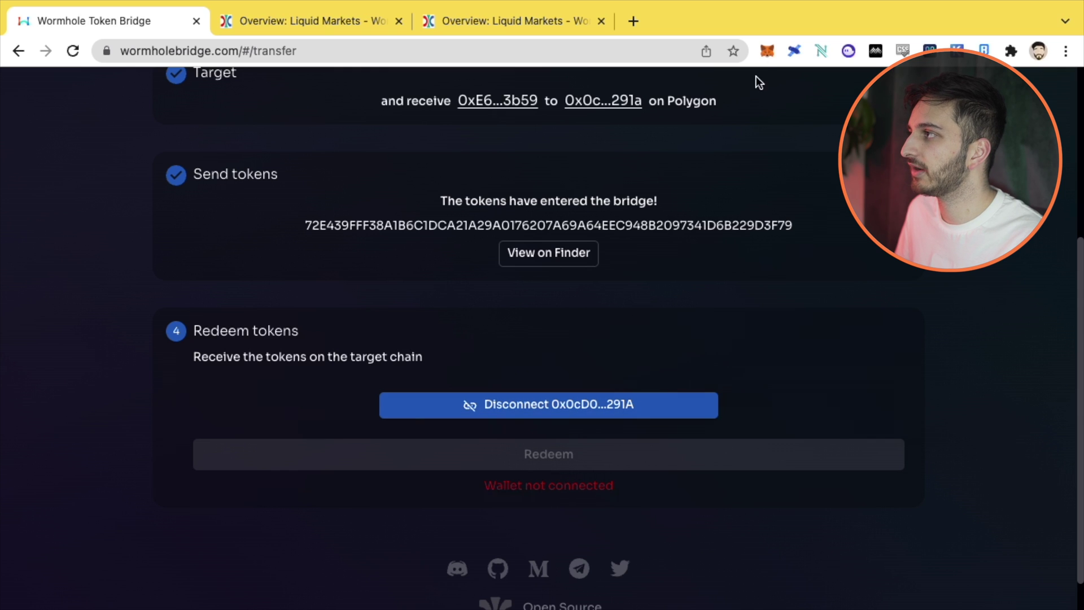
# Step: Check the MetaMask account, then disconnect and reconnect the Polygon wallet
pyautogui.click(768, 51)
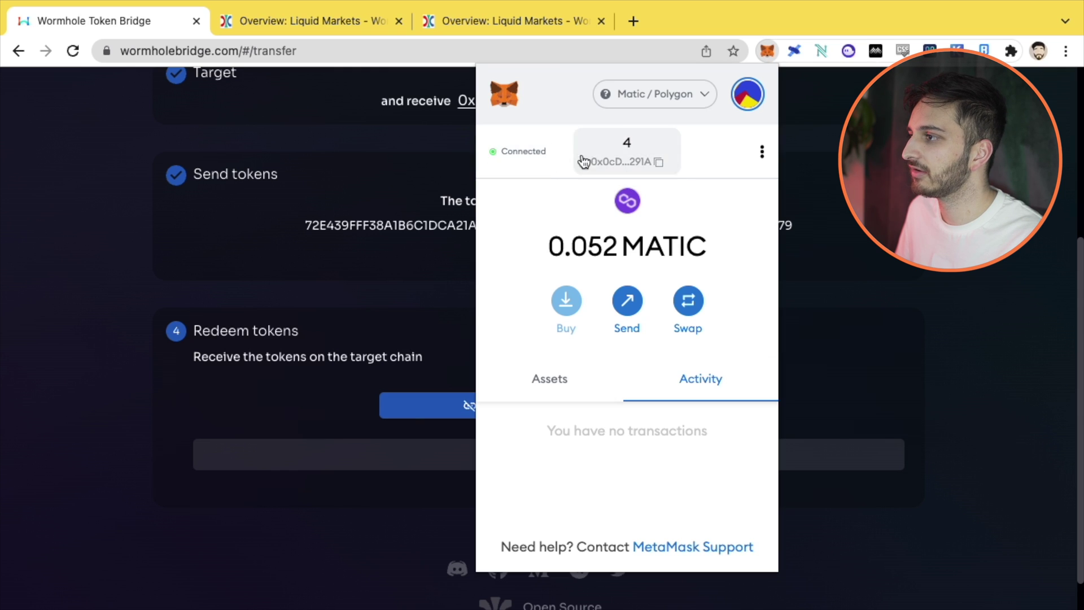
pyautogui.click(433, 301)
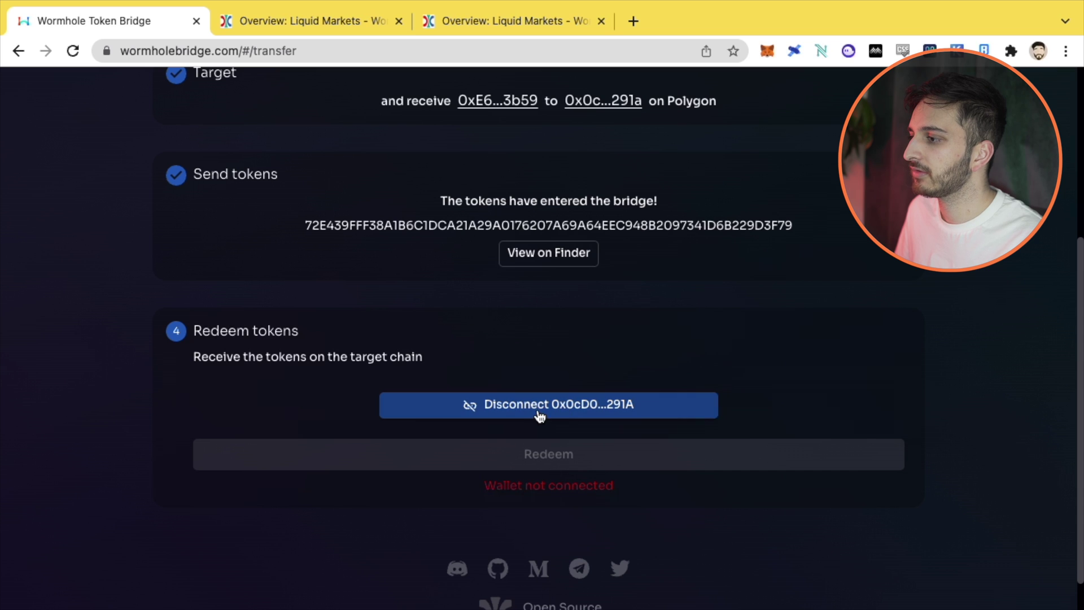
pyautogui.click(558, 405)
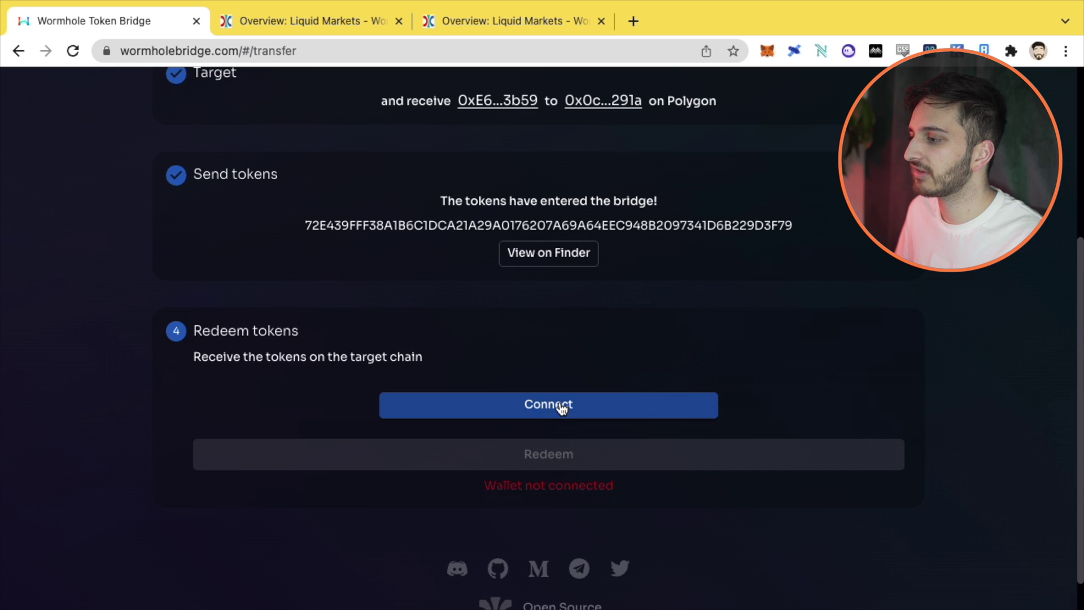
pyautogui.click(560, 415)
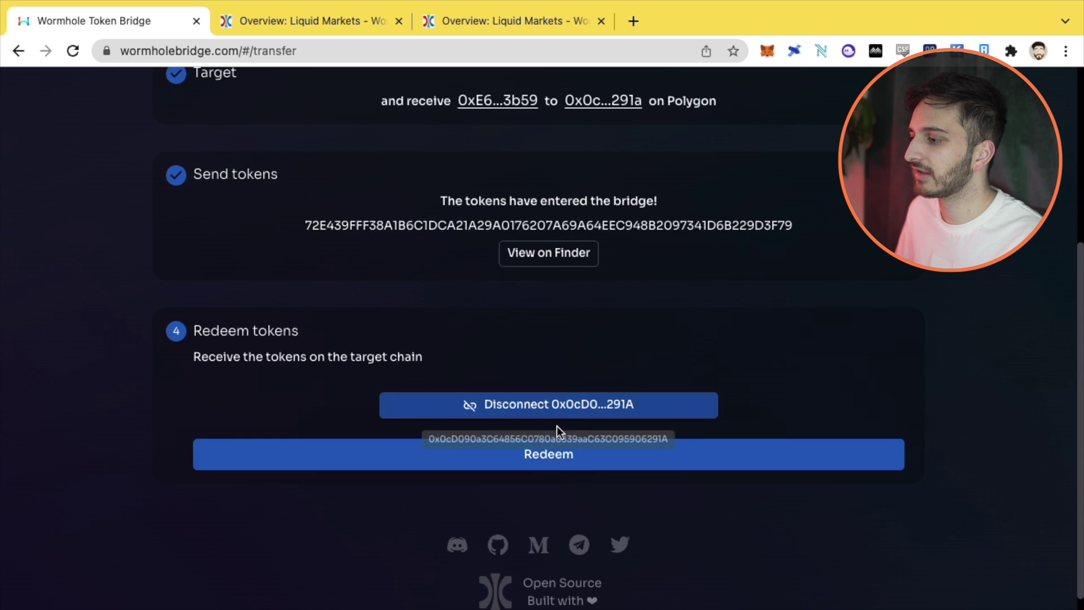
# Step: Redeem the bridged UST on Polygon, approving the MetaMask gas fee
pyautogui.click(571, 457)
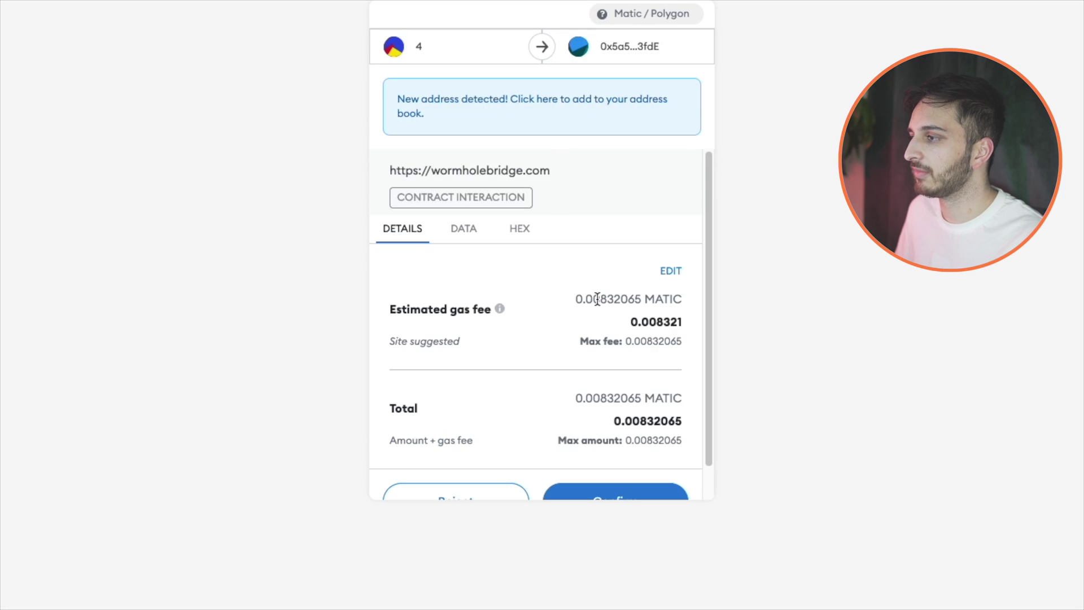
pyautogui.scroll(-2, 634, 302)
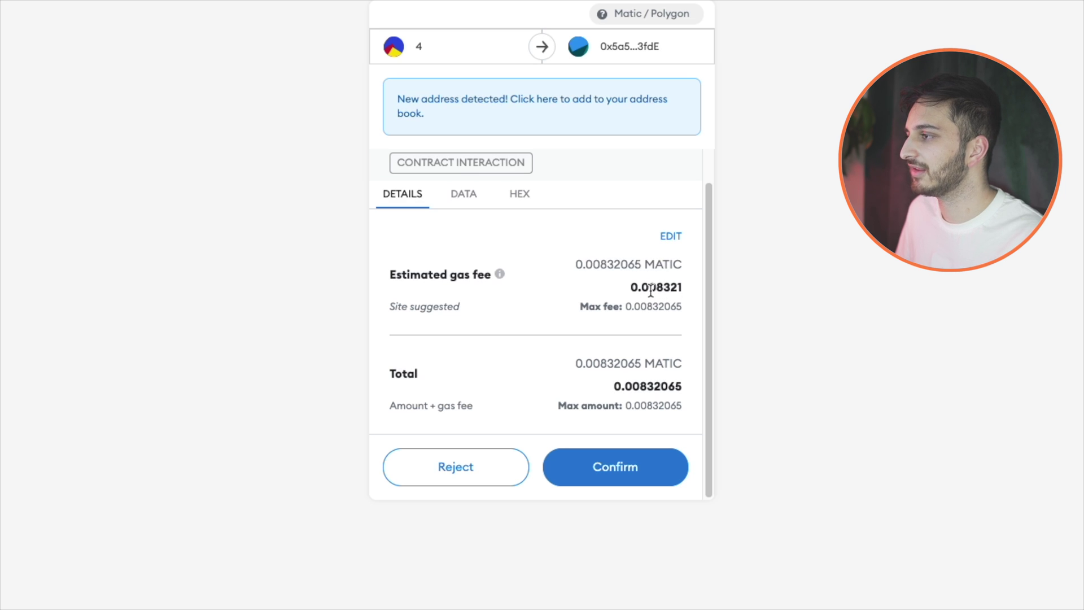
pyautogui.click(624, 468)
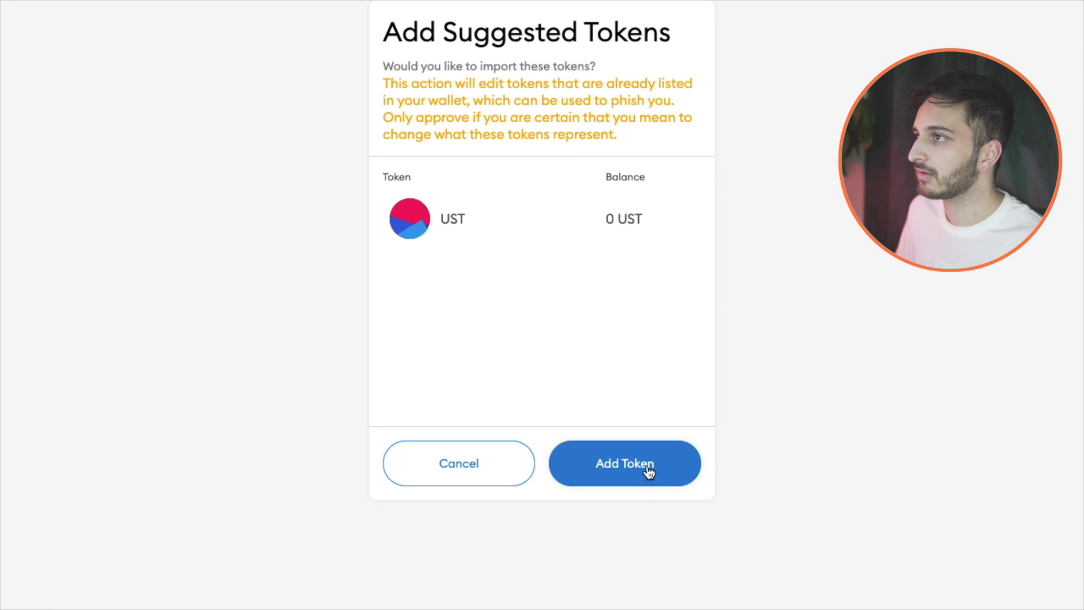
# Step: Add the bridged UST to MetaMask and check that the Polygon account now shows 20 UST
pyautogui.click(649, 466)
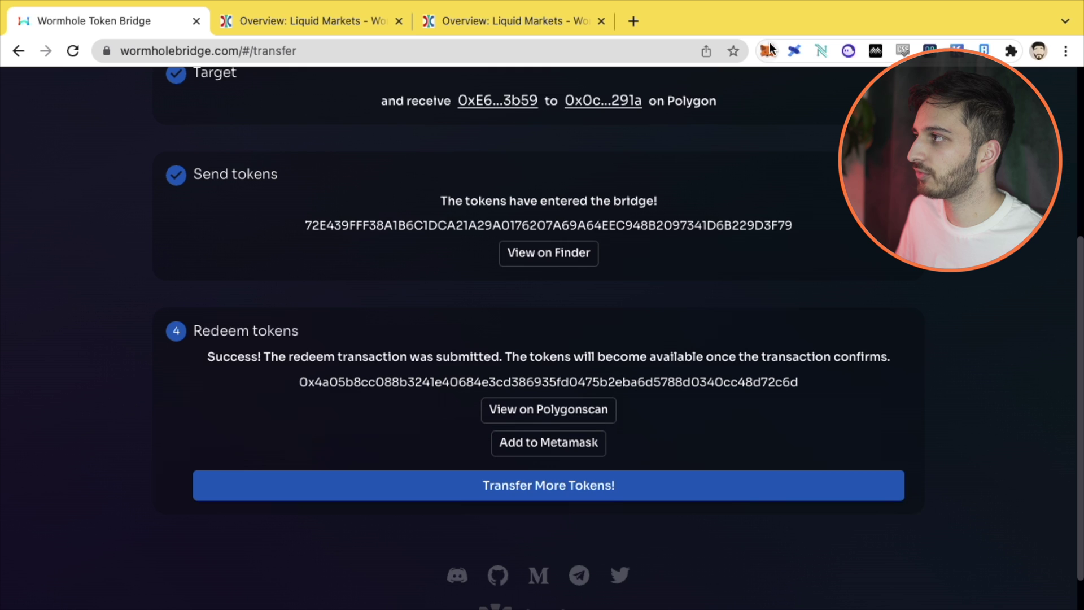
pyautogui.click(768, 49)
pyautogui.click(593, 391)
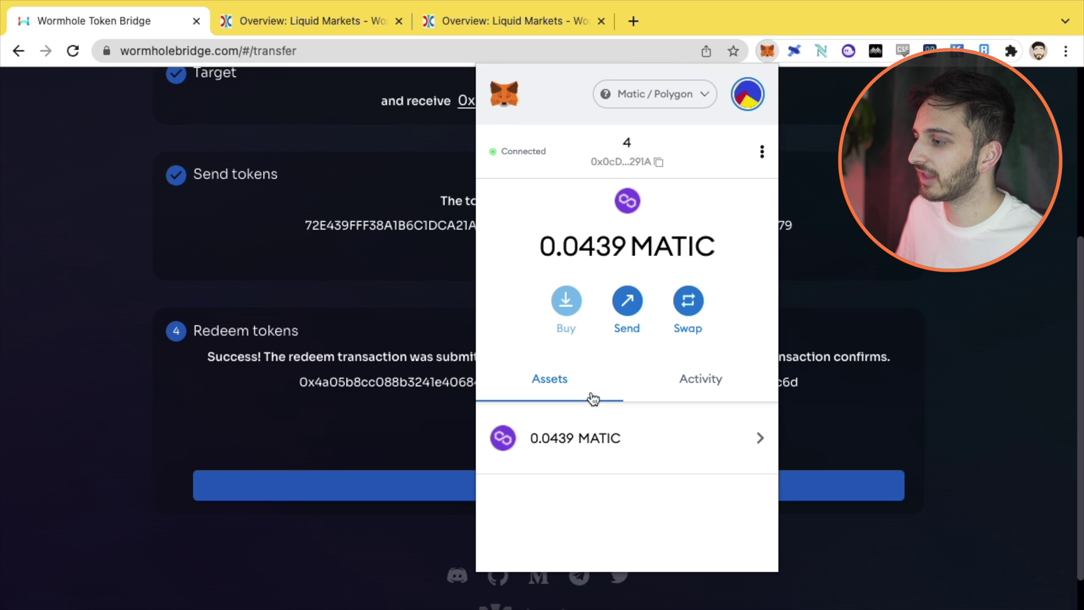
pyautogui.scroll(-5, 600, 405)
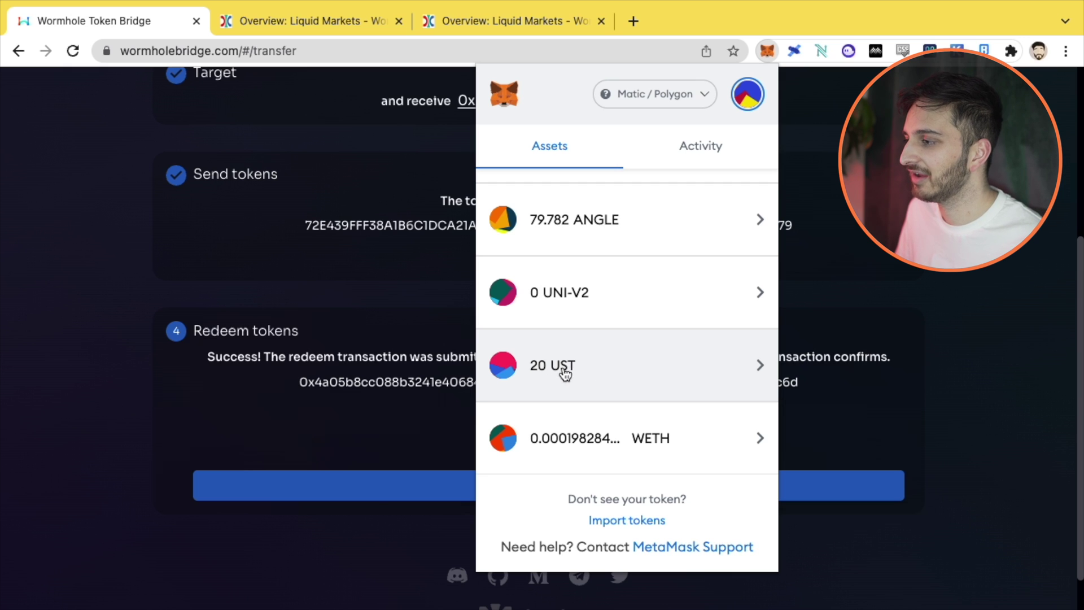
pyautogui.click(569, 370)
pyautogui.click(517, 158)
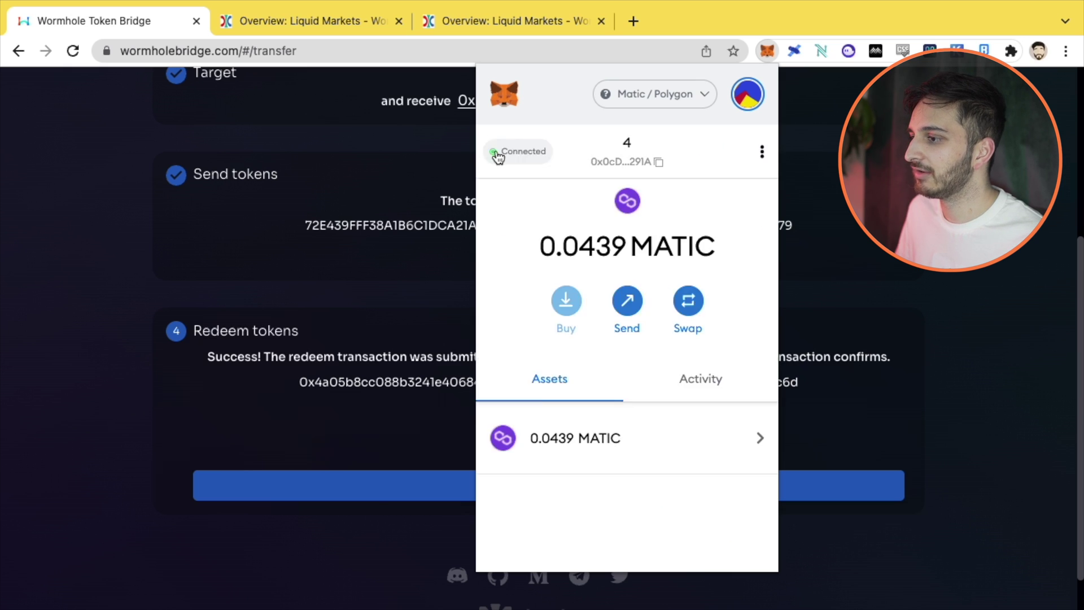
pyautogui.click(294, 330)
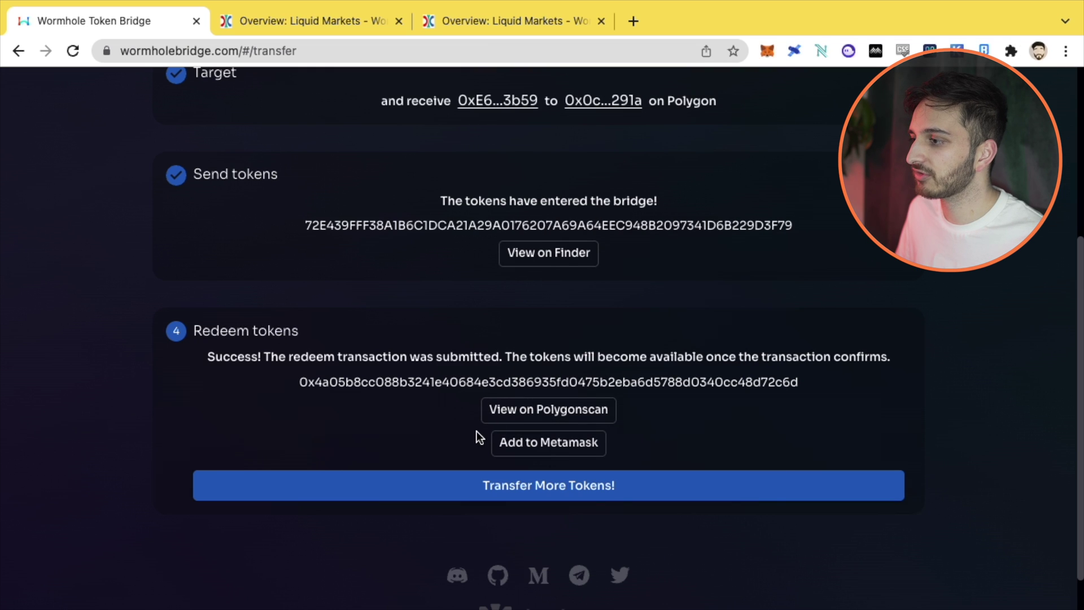
# Step: Open quickswap.exchange in a new tab and pick UST, balance 20, as the from-token
pyautogui.click(631, 21)
pyautogui.write('qui')
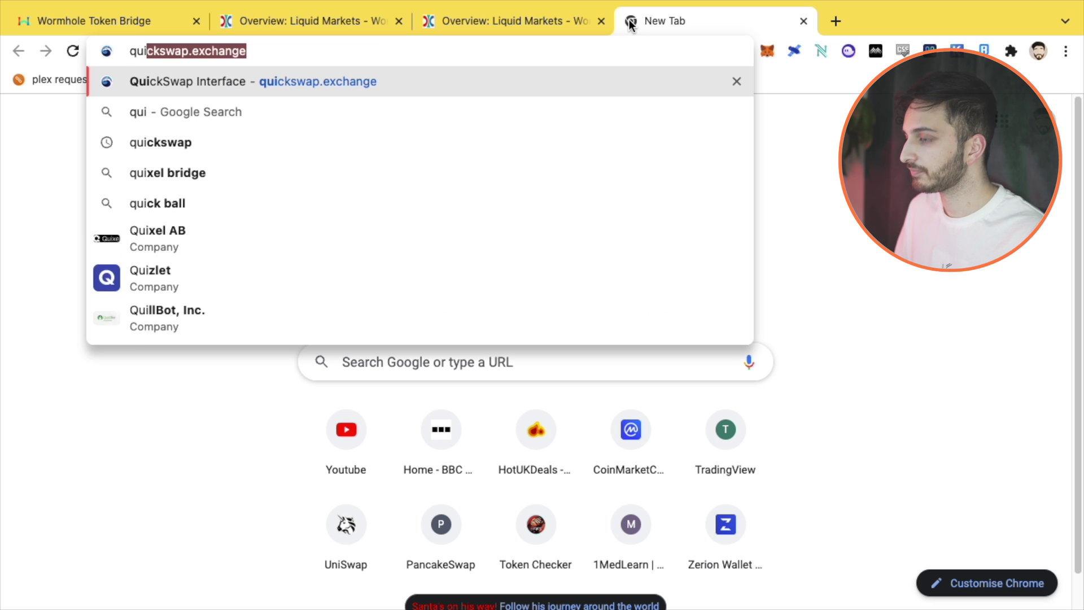
pyautogui.press('Return')
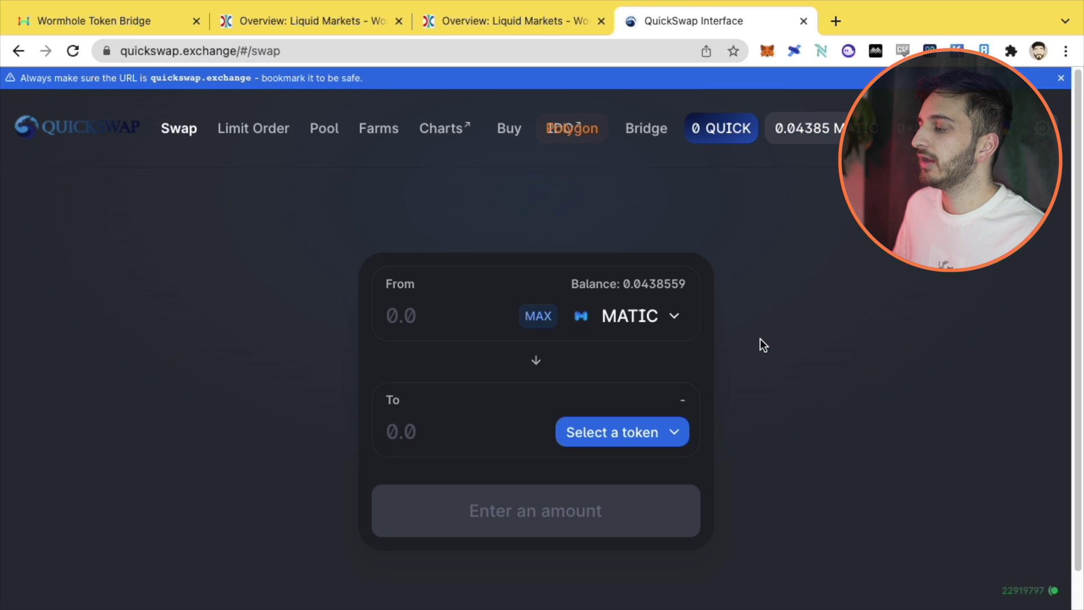
pyautogui.click(671, 317)
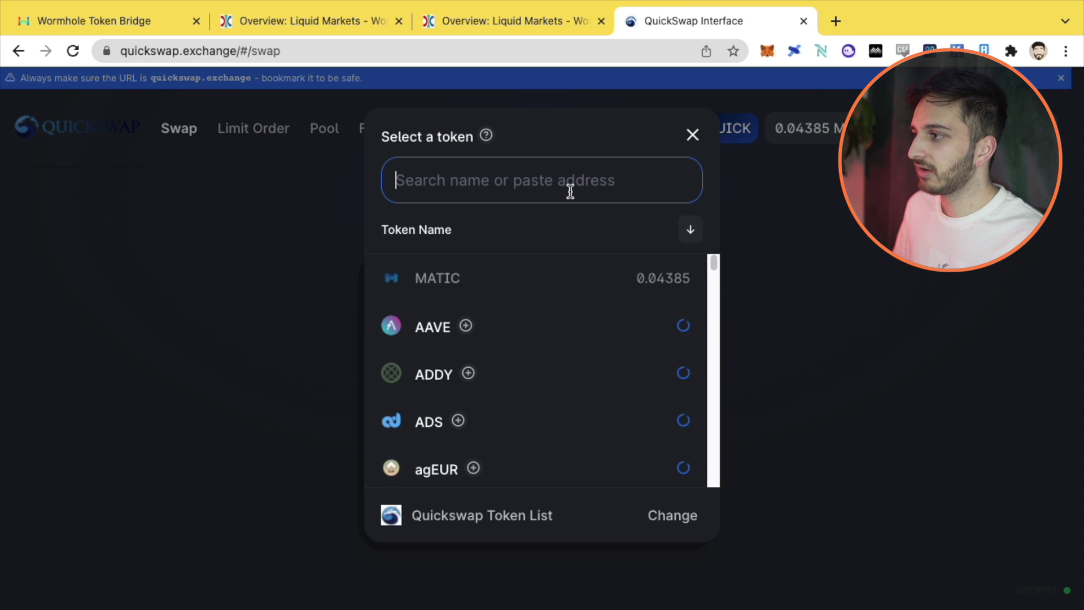
pyautogui.click(570, 324)
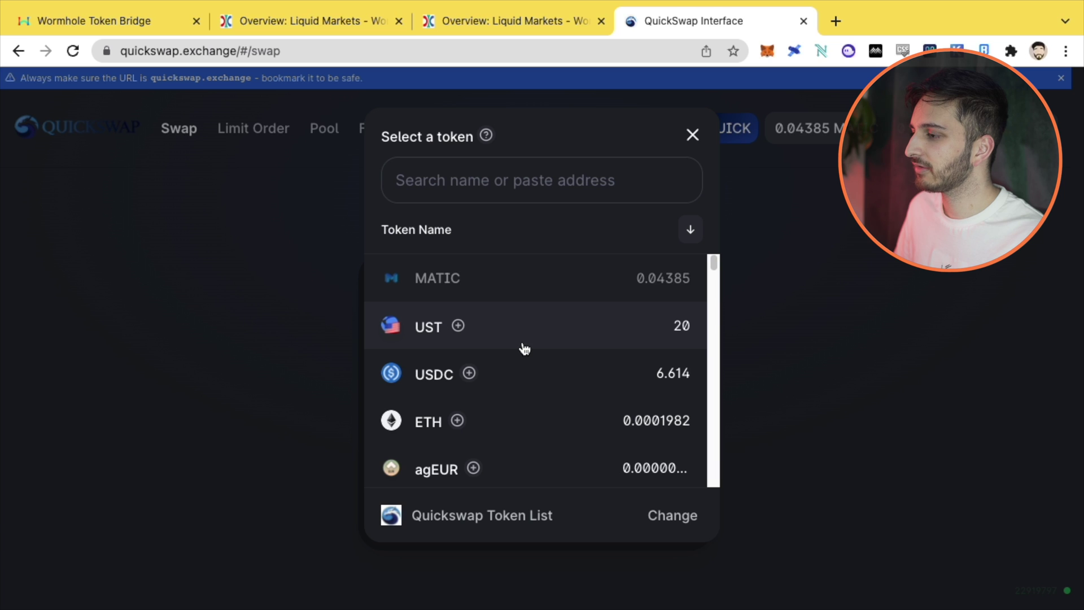
pyautogui.click(429, 327)
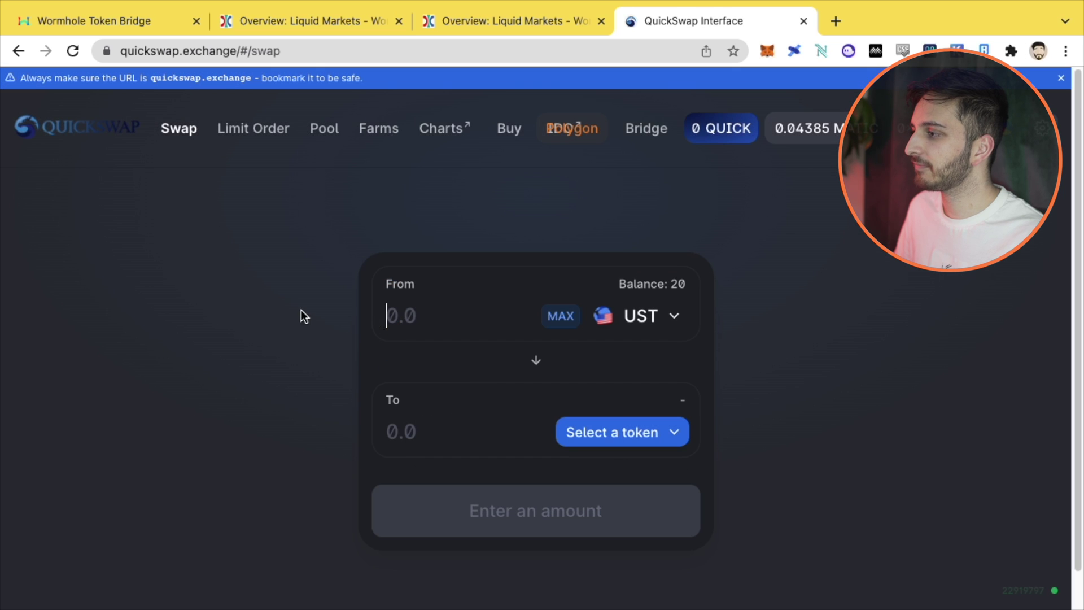
pyautogui.moveTo(317, 13)
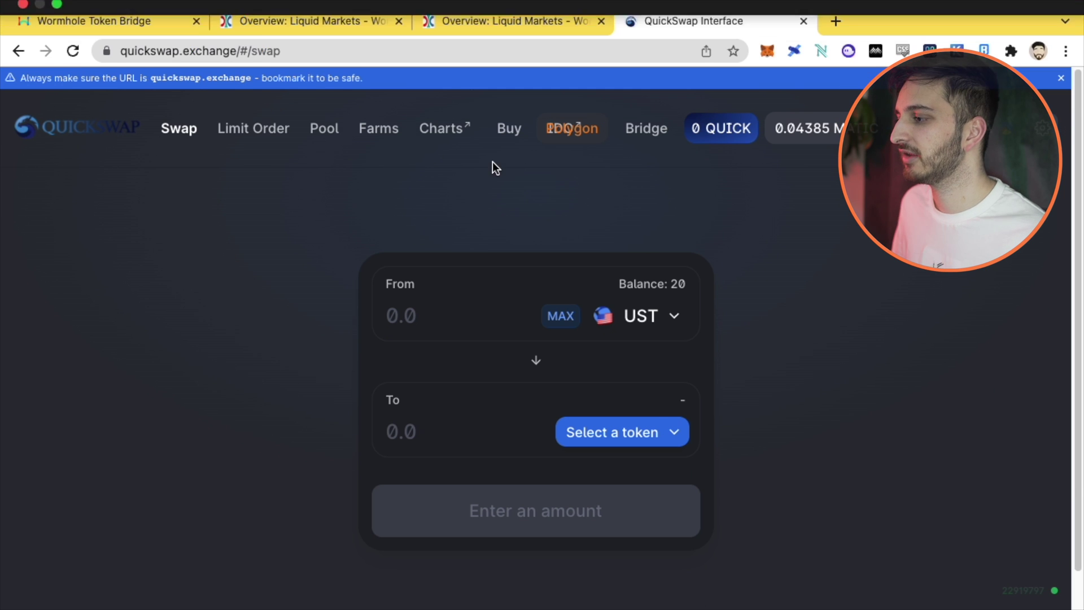
# Step: Copy the UST(Wormhole) Polygon contract address from the Terra->Matic table in Wormhole Docs
pyautogui.click(281, 27)
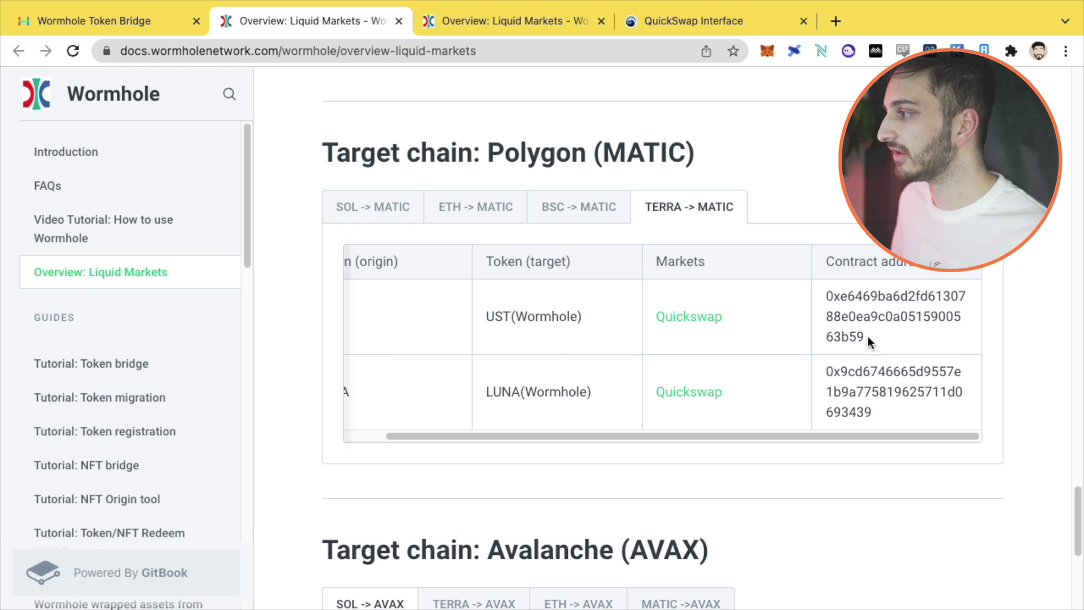
pyautogui.moveTo(865, 337); pyautogui.dragTo(824, 292)
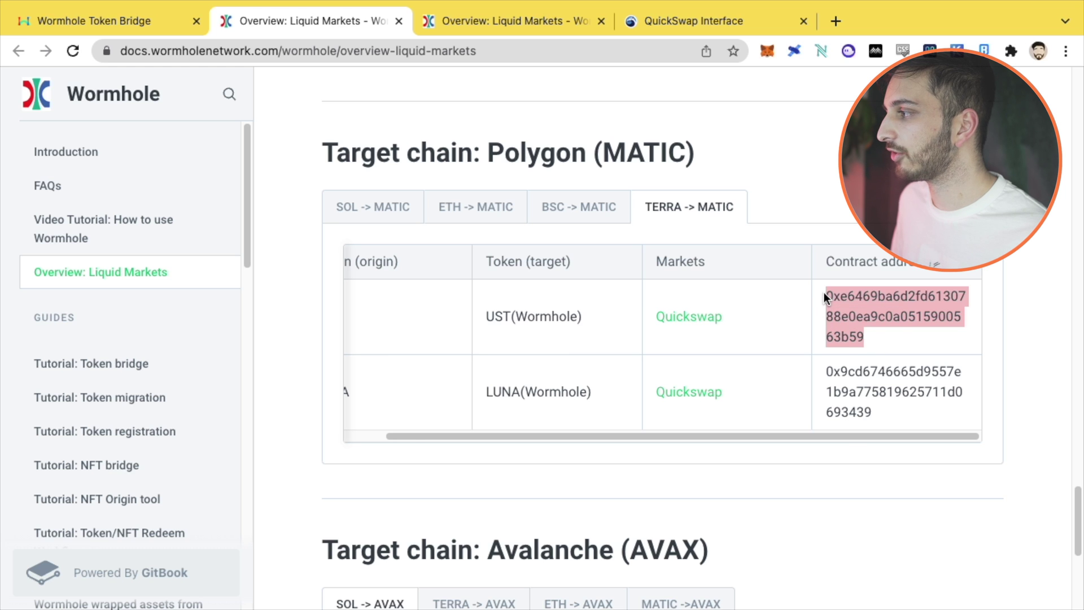
pyautogui.rightClick(845, 300)
pyautogui.click(775, 339)
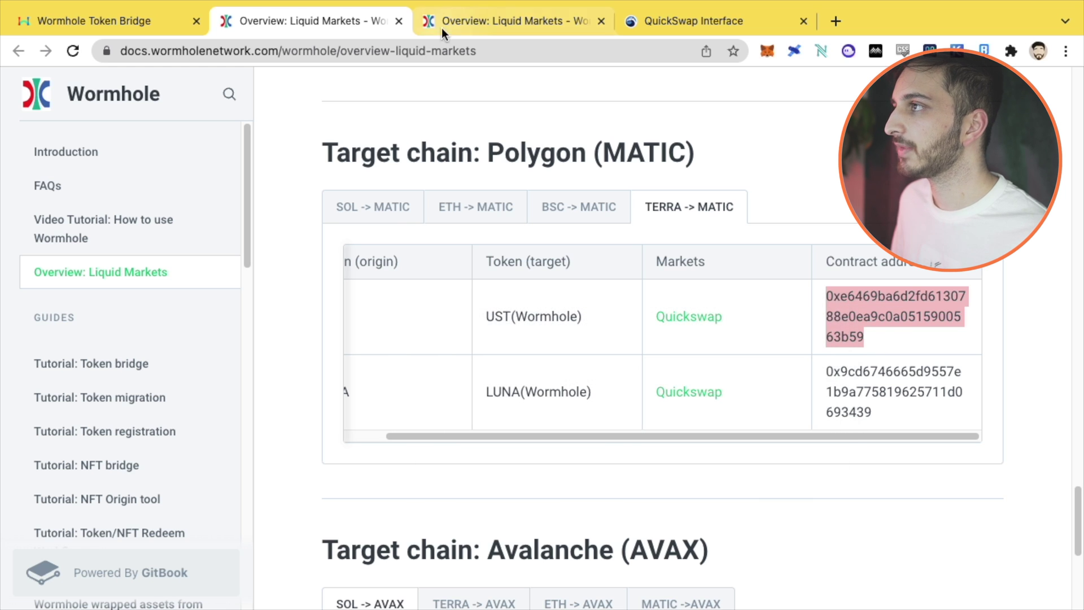
# Step: Paste that address into QuickSwap's receive-token search and choose the matching UST
pyautogui.click(639, 36)
pyautogui.click(656, 428)
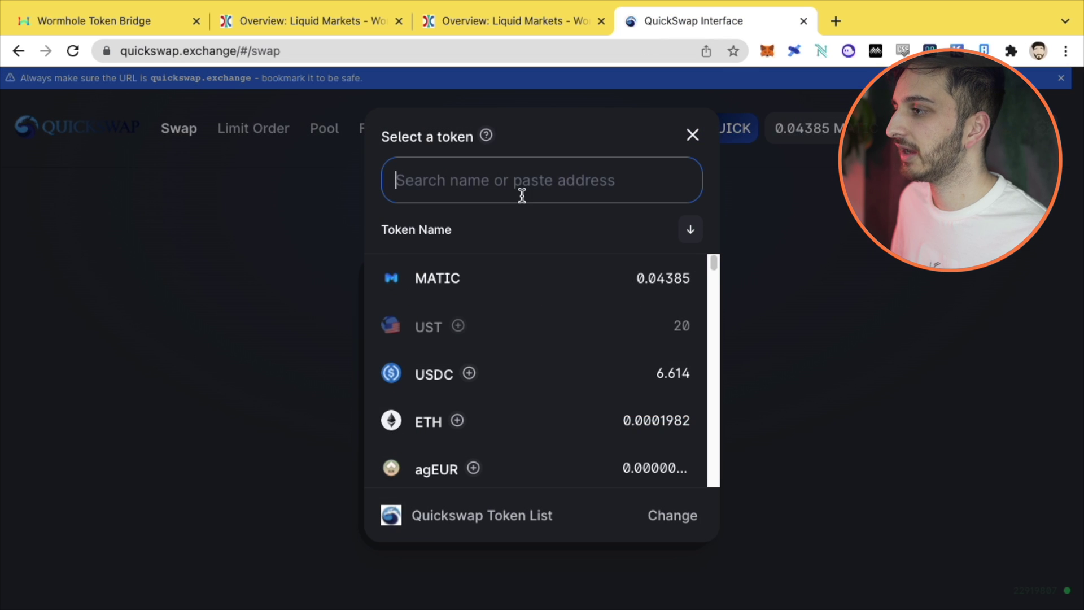
pyautogui.rightClick(522, 195)
pyautogui.click(575, 313)
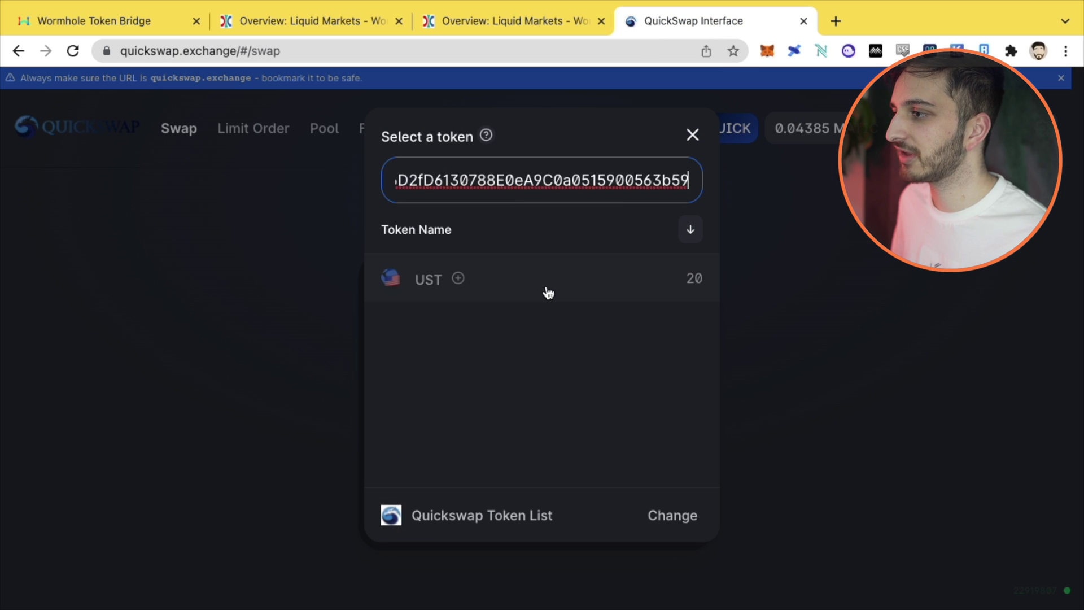
pyautogui.click(524, 292)
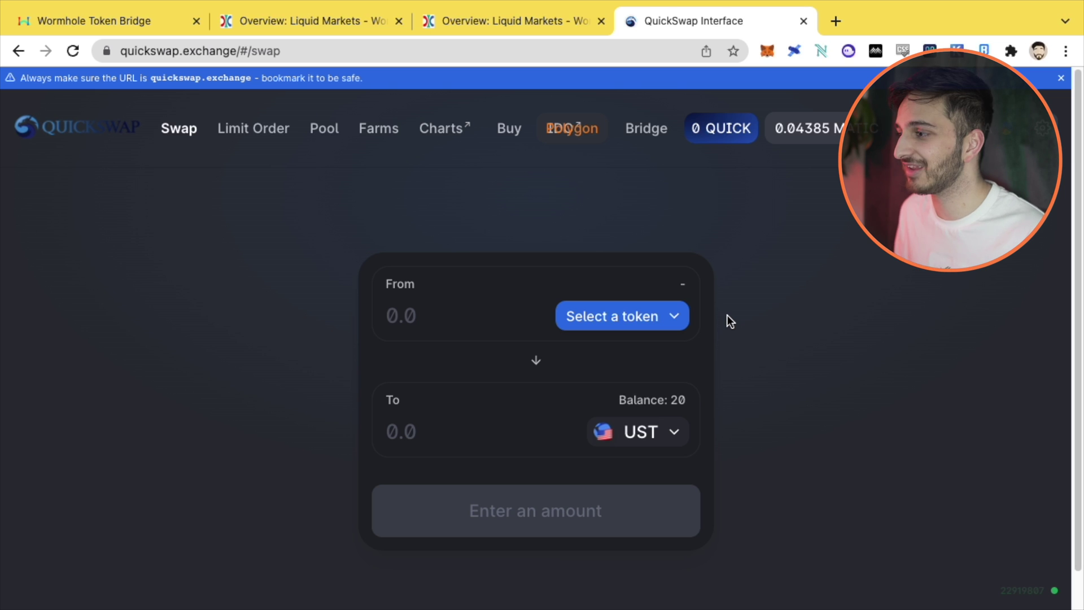
# Step: Flip the swap so UST is sold, choose USDC to receive, and fill the MAX 20 UST
pyautogui.click(535, 363)
pyautogui.click(625, 434)
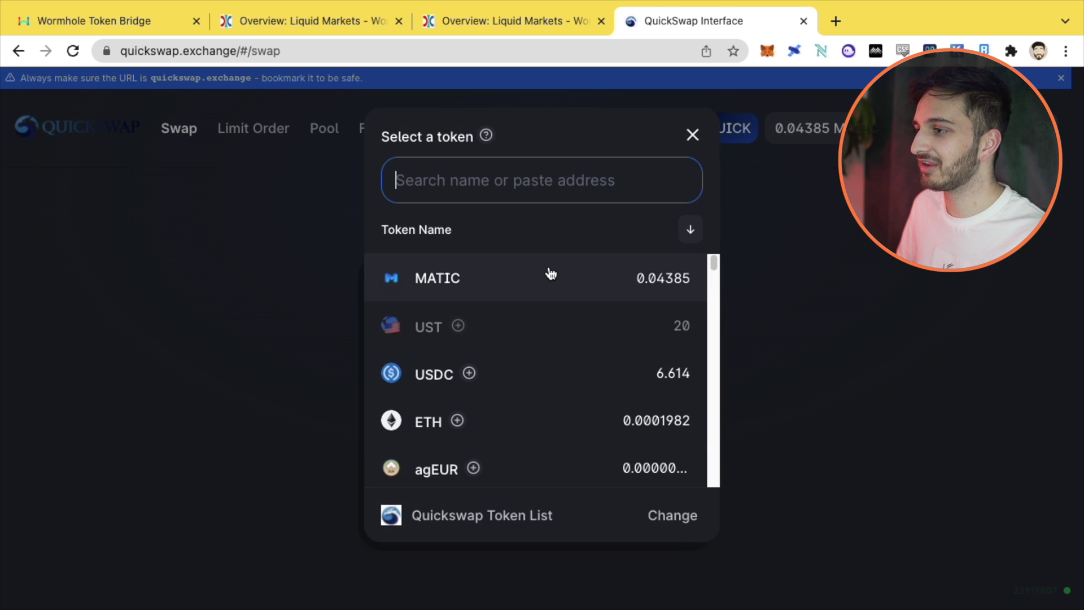
pyautogui.click(563, 384)
pyautogui.click(546, 317)
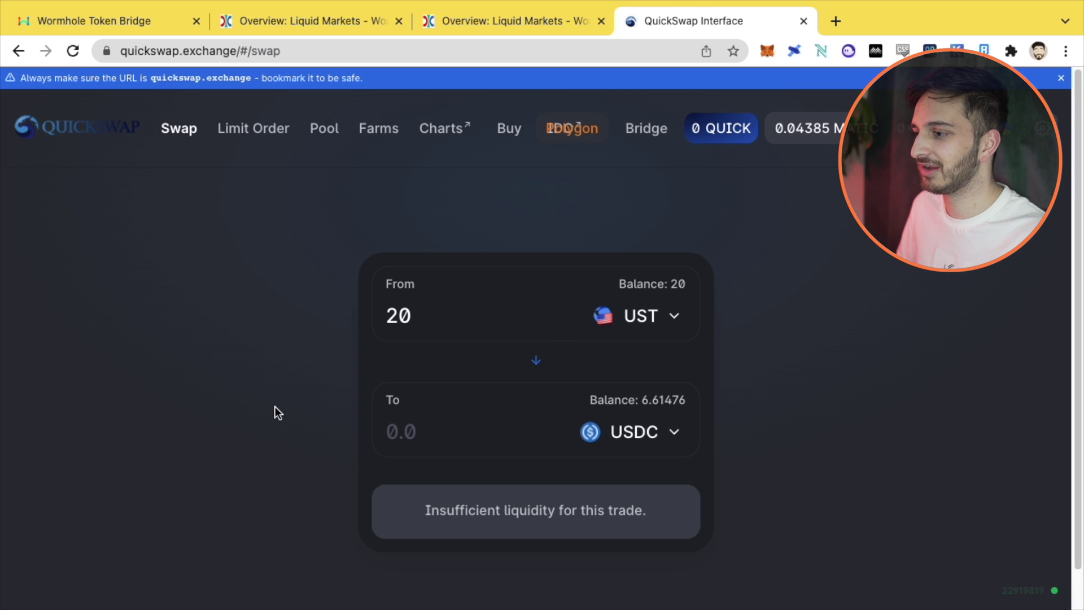
pyautogui.scroll(-3, 277, 405)
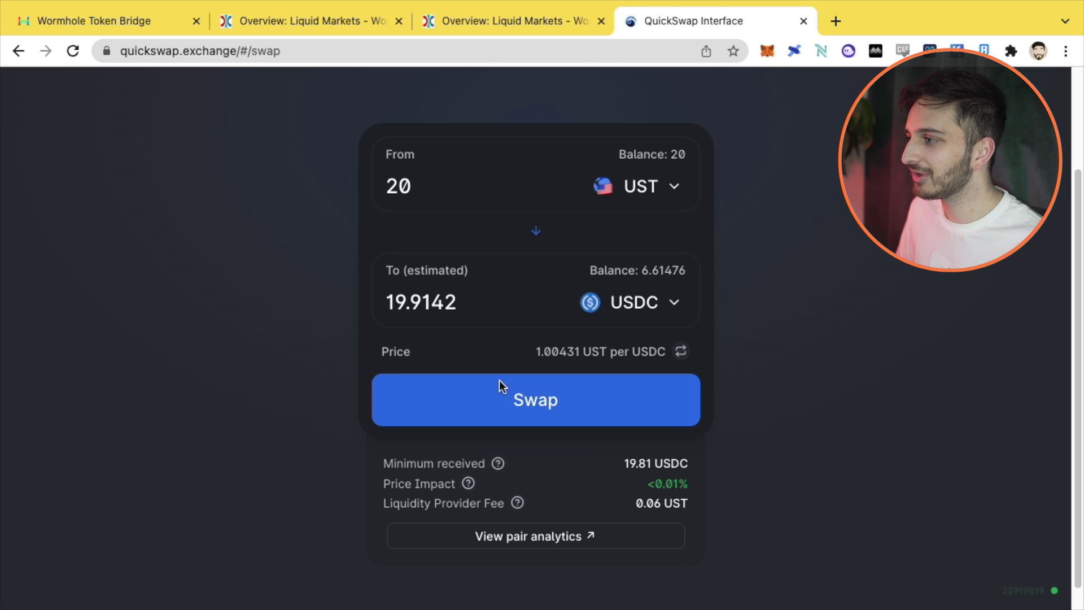
pyautogui.scroll(3, 429, 333)
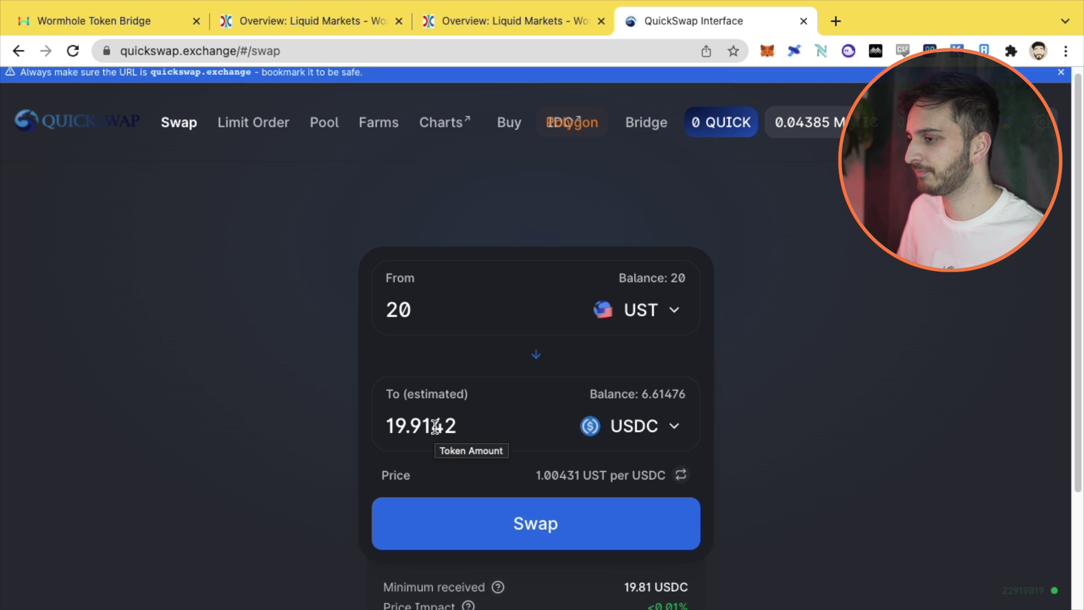
# Step: Try editing the UST amount, then reset it to 20 UST for about 19.9142 USDC
pyautogui.click(443, 311)
pyautogui.write('0000')
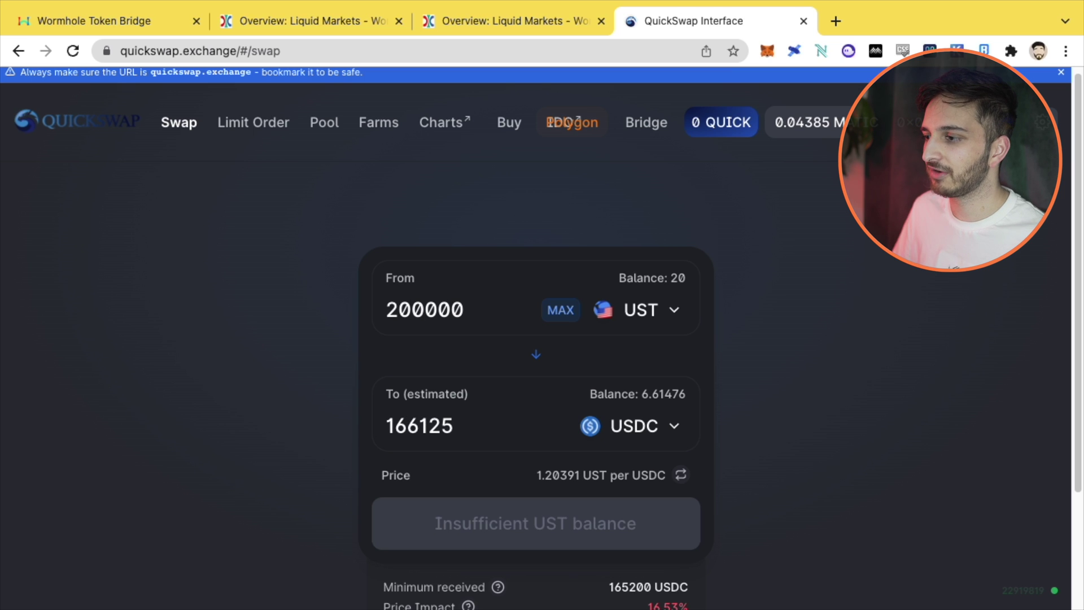
pyautogui.press('BackSpace')
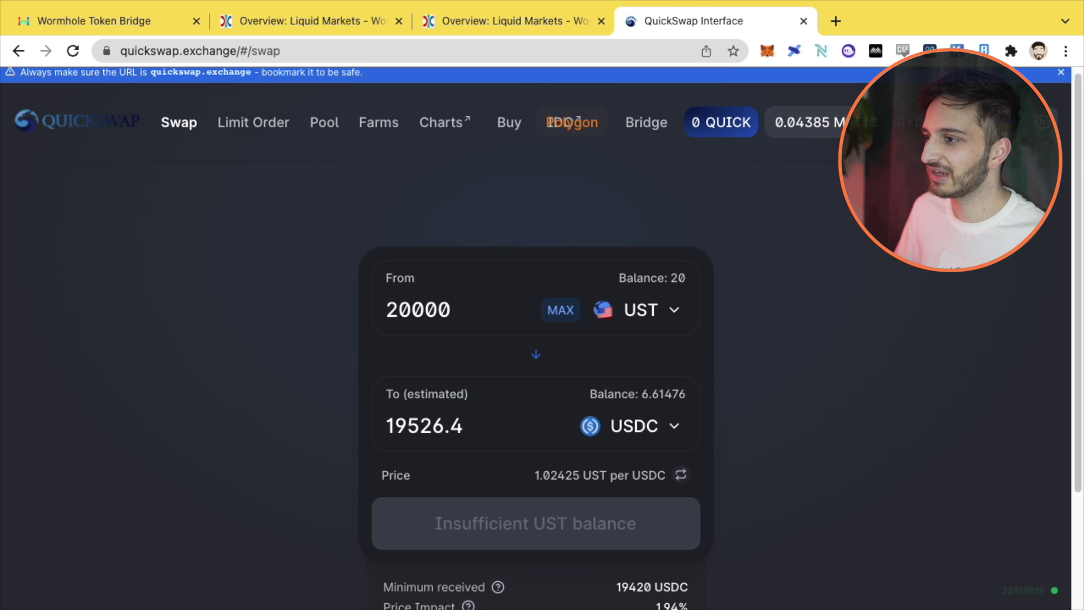
pyautogui.scroll(-2, 513, 270)
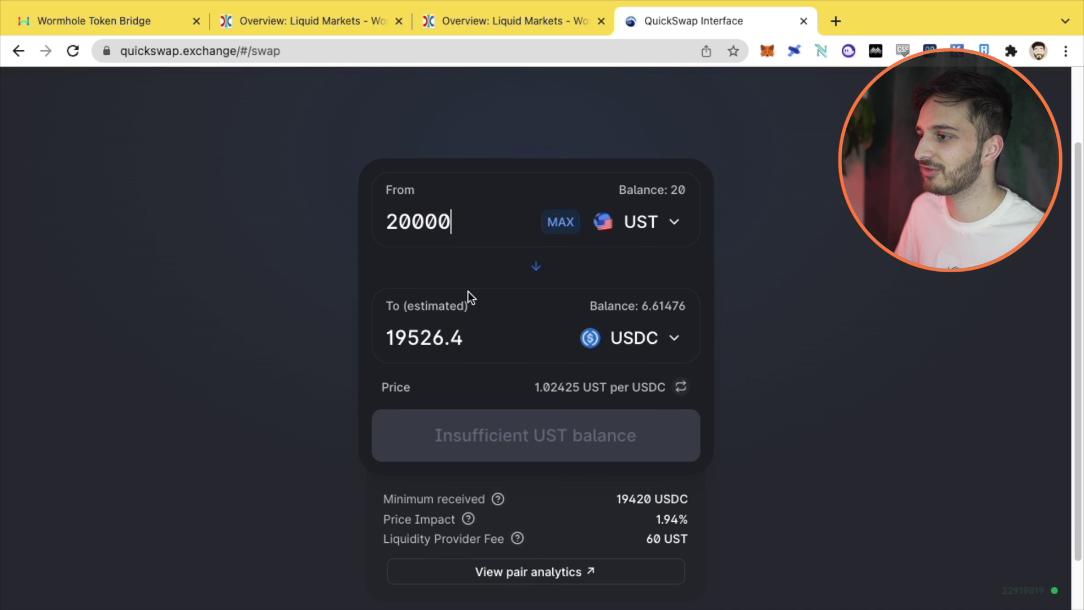
pyautogui.click(655, 338)
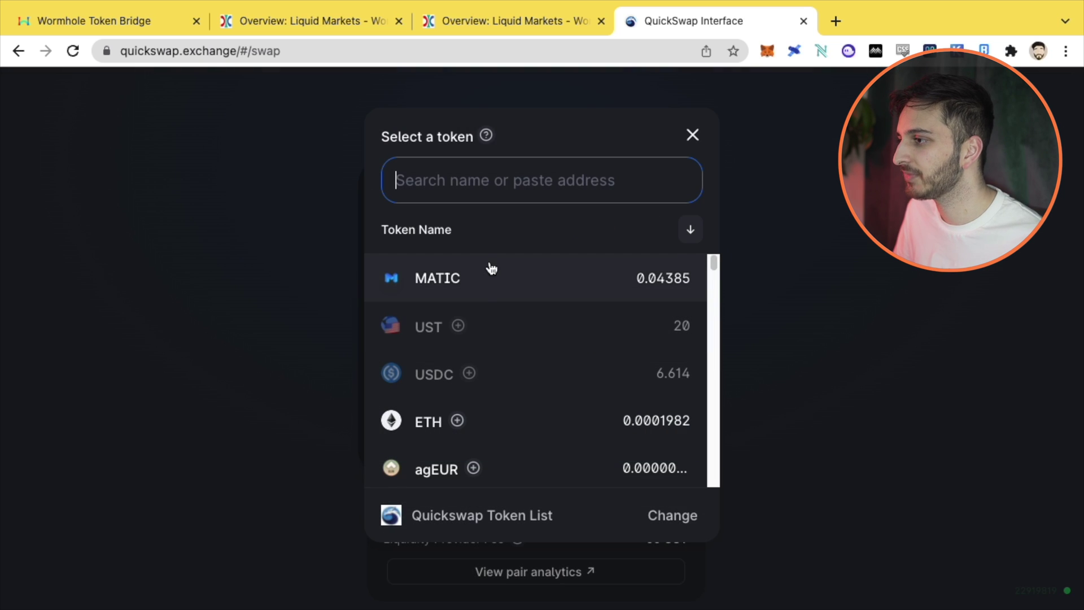
pyautogui.click(228, 336)
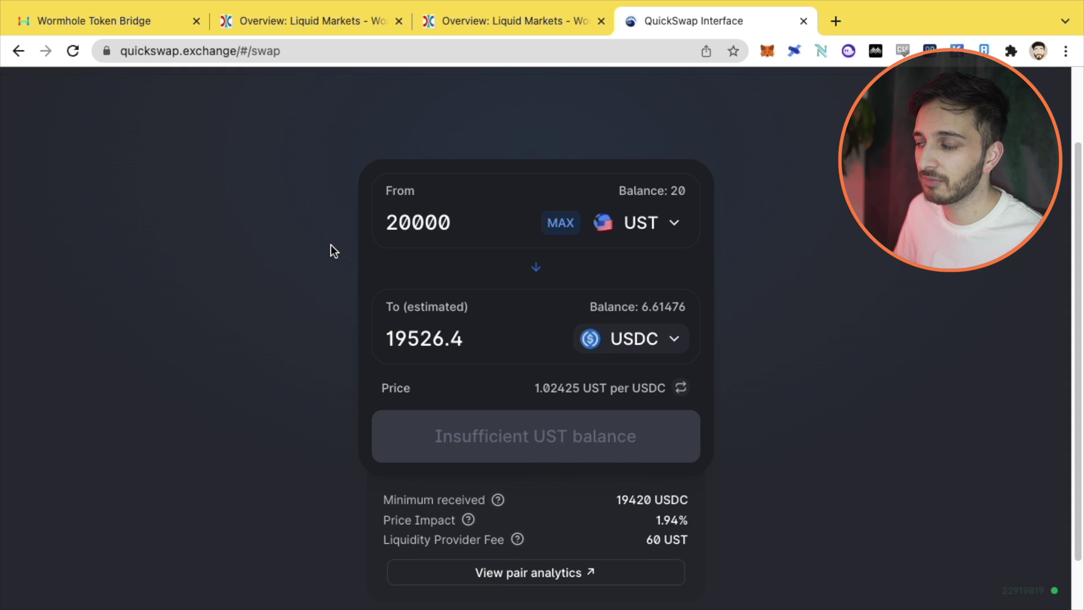
pyautogui.click(550, 245)
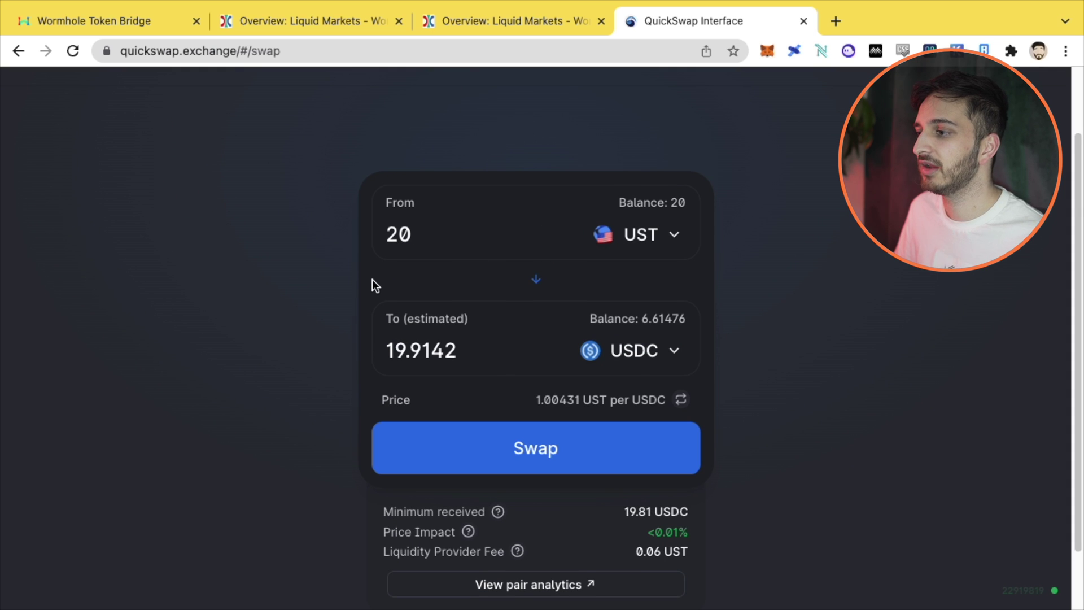
pyautogui.scroll(3, 450, 295)
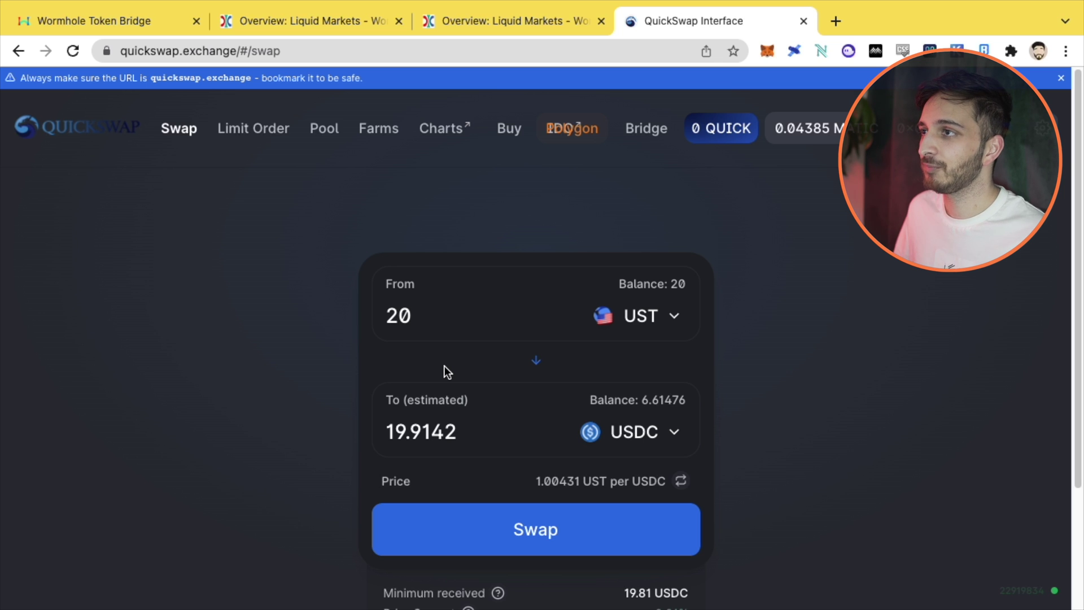
pyautogui.click(260, 23)
pyautogui.click(759, 332)
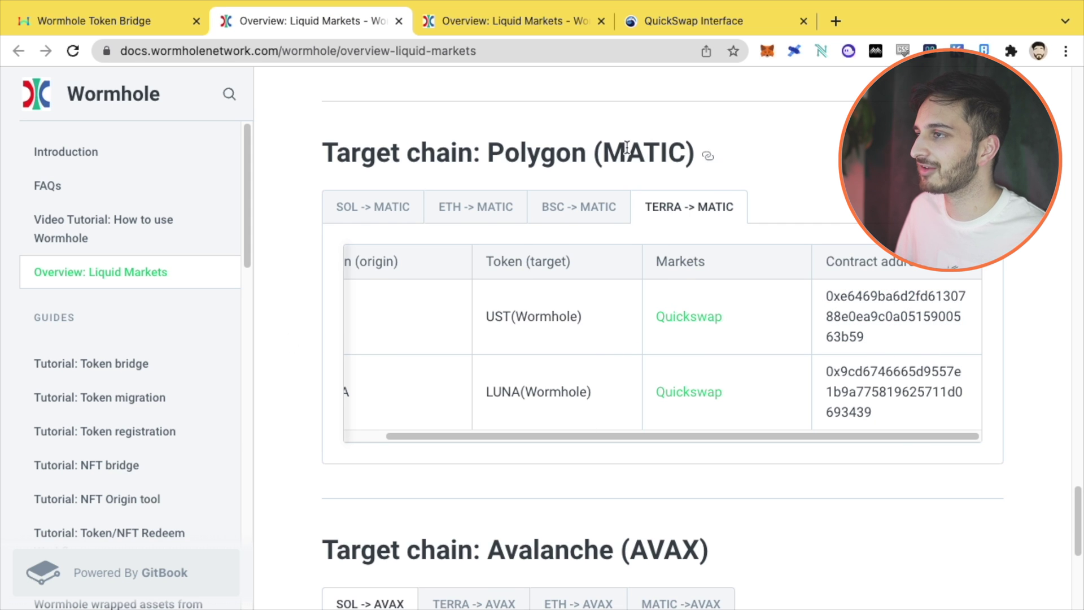
pyautogui.scroll(1, 638, 135)
pyautogui.click(508, 21)
pyautogui.click(703, 11)
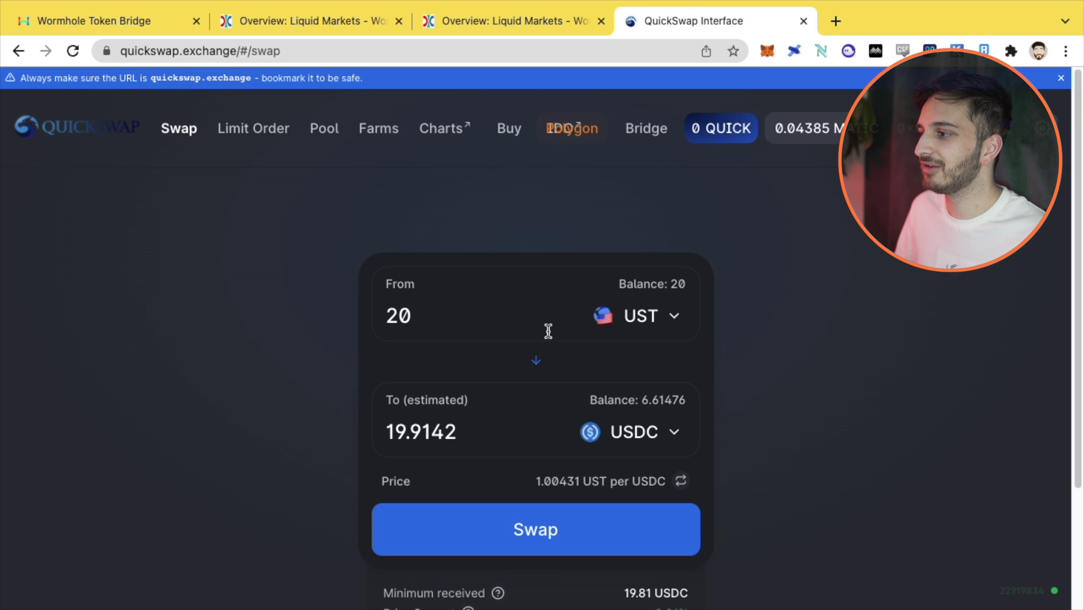
pyautogui.click(551, 531)
pyautogui.click(503, 465)
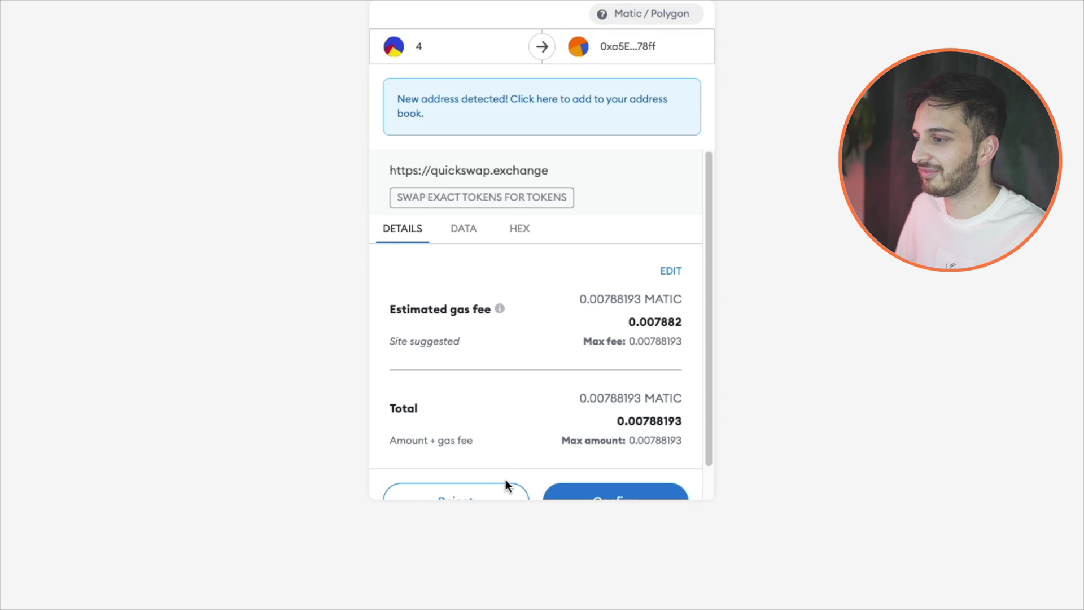
pyautogui.click(510, 497)
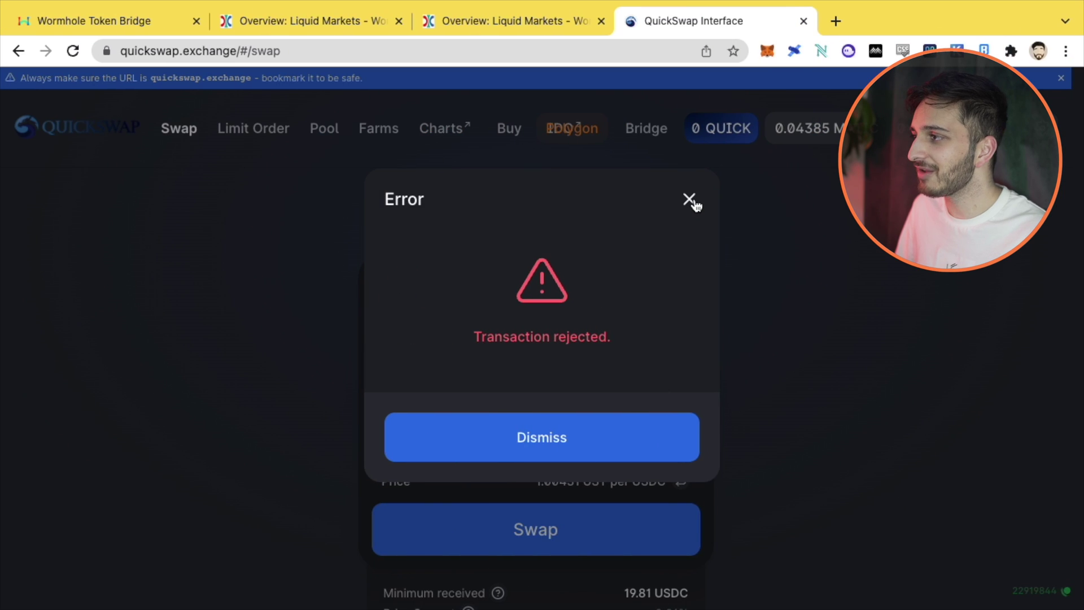
pyautogui.click(689, 198)
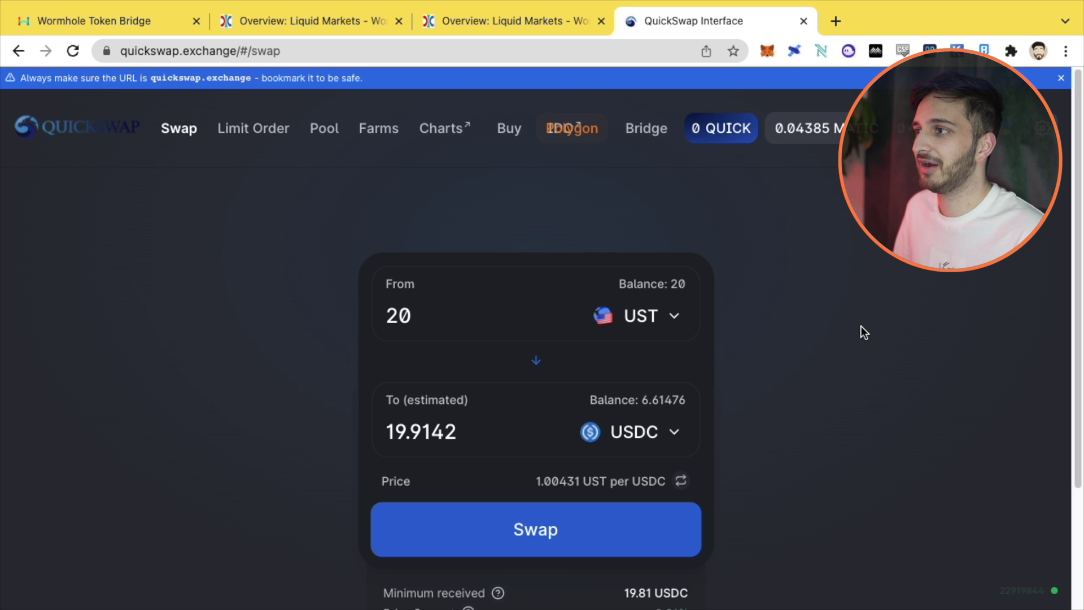